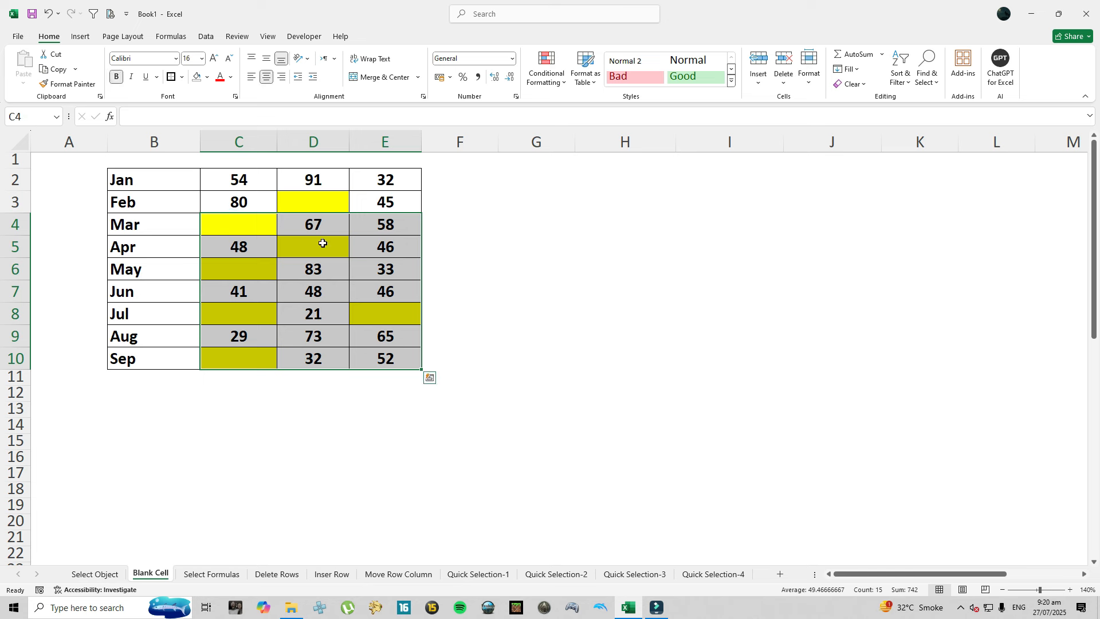
{"action": "left_click", "coordinate": [262, 221]}
{"action": "left_click", "coordinate": [342, 248]}
{"action": "left_click", "coordinate": [249, 274]}
{"action": "left_click", "coordinate": [253, 313]}
{"action": "left_click", "coordinate": [249, 343]}
{"action": "left_click", "coordinate": [361, 315]}
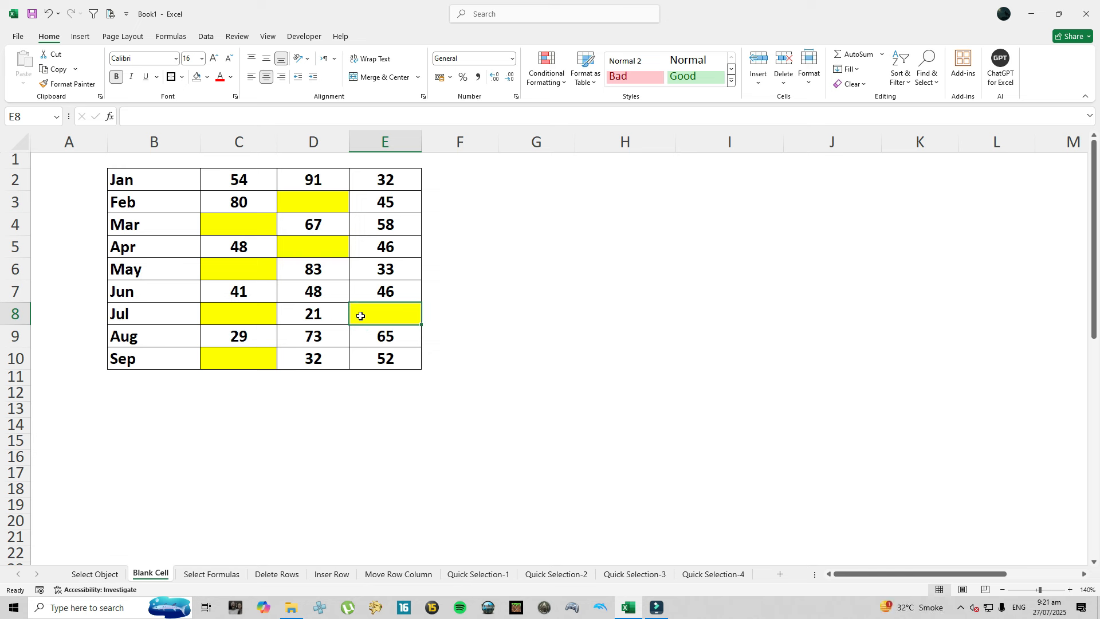
{"action": "left_click", "coordinate": [342, 207]}
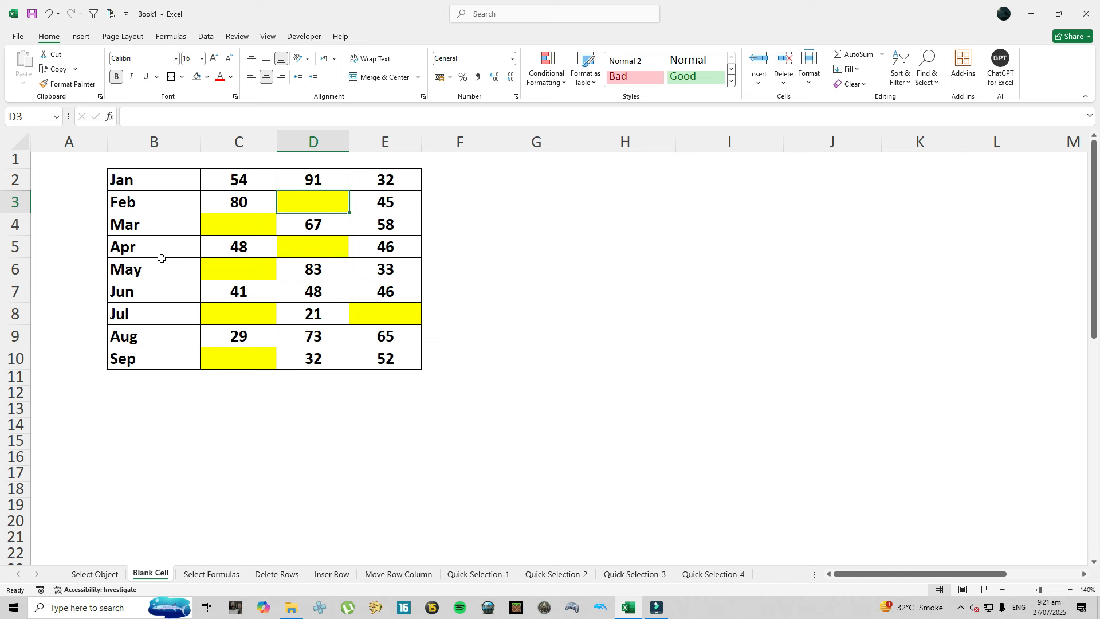
Step: Select only the blank cells in B2:E10 using Go To Special and fill them all with 0
{"action": "left_click_drag", "start_coordinate": [167, 181], "coordinate": [376, 353]}
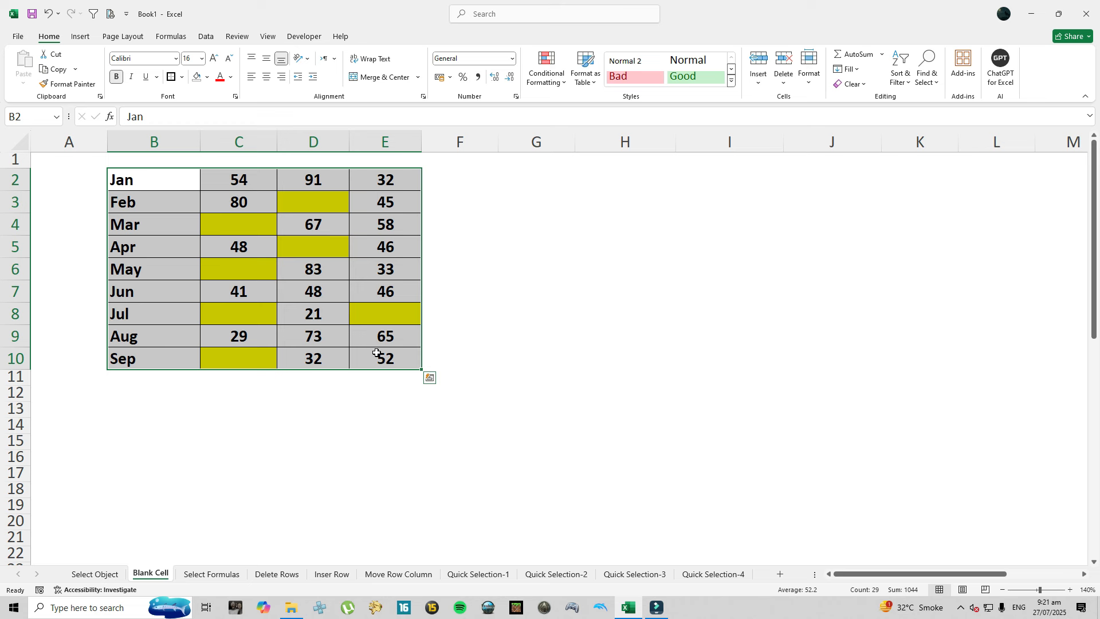
{"action": "key", "text": "ctrl+g"}
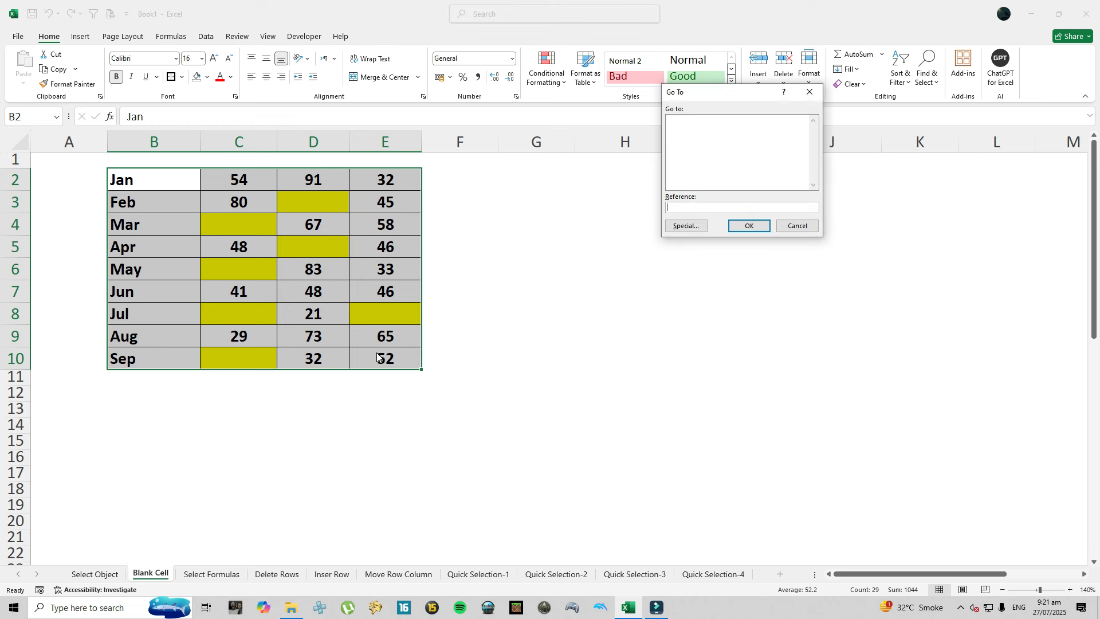
{"action": "left_click", "coordinate": [691, 229]}
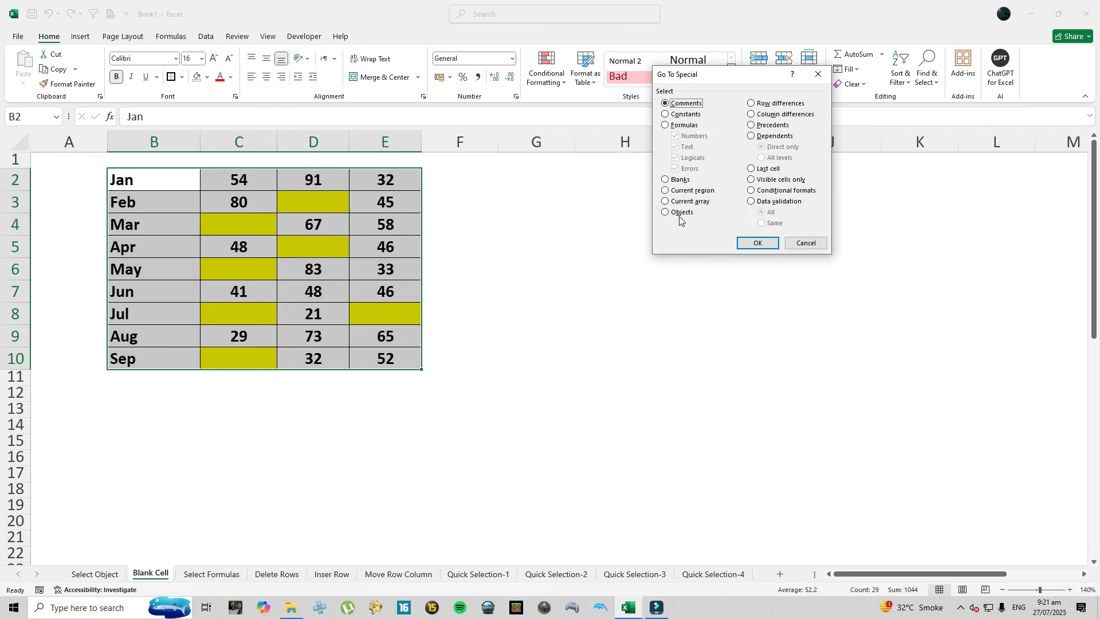
{"action": "left_click", "coordinate": [667, 181]}
{"action": "left_click", "coordinate": [748, 242]}
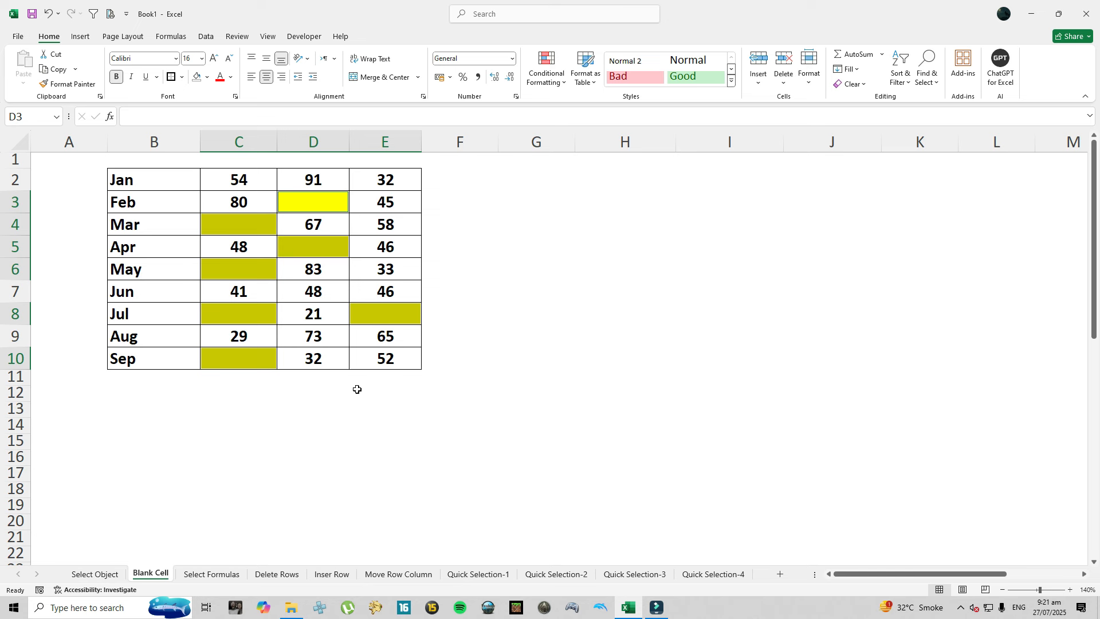
{"action": "type", "text": "0"}
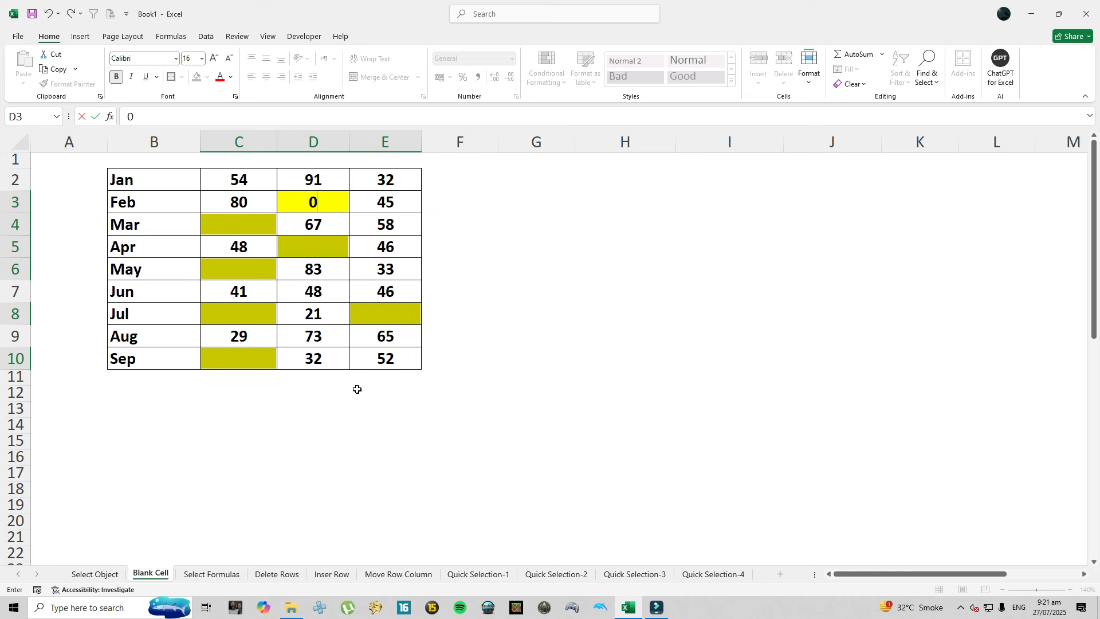
{"action": "key", "text": "ctrl+Return"}
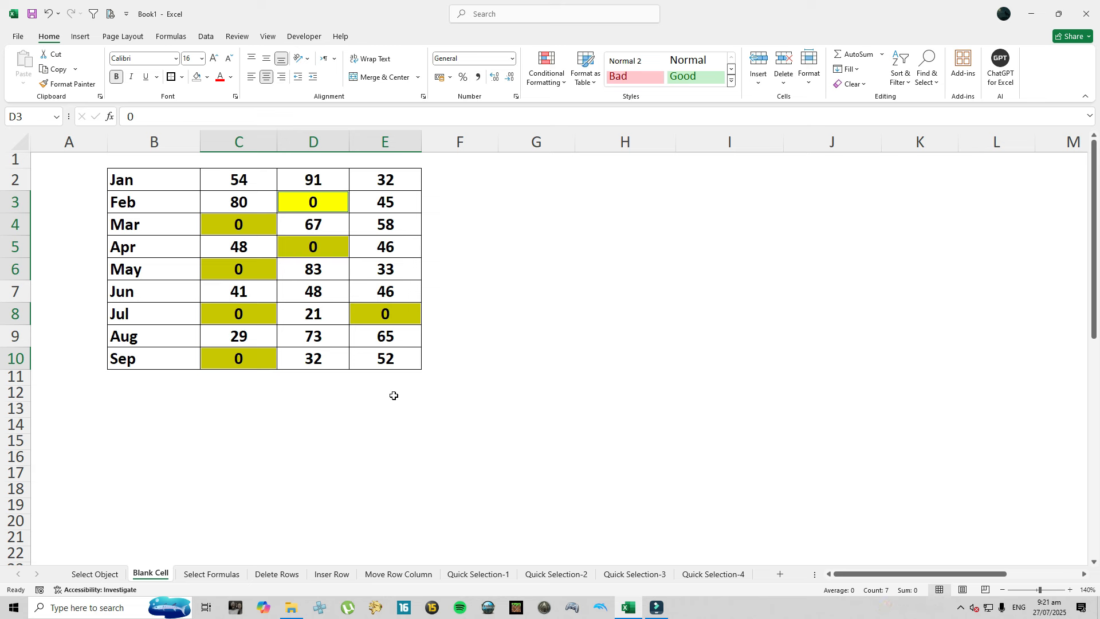
Step: Examine the blank Department cells in the table at rows 35 to 44
{"action": "scroll", "coordinate": [399, 391], "scroll_direction": "down", "scroll_amount": 8}
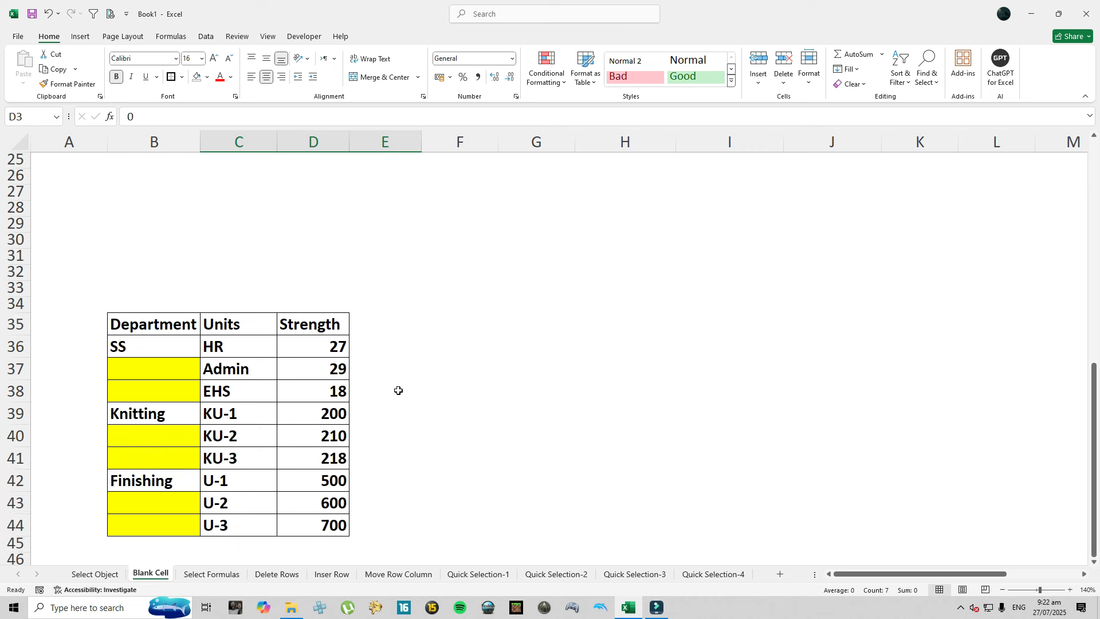
{"action": "left_click", "coordinate": [173, 373]}
{"action": "left_click_drag", "start_coordinate": [173, 373], "coordinate": [150, 396]}
{"action": "left_click", "coordinate": [182, 420]}
{"action": "left_click", "coordinate": [158, 349]}
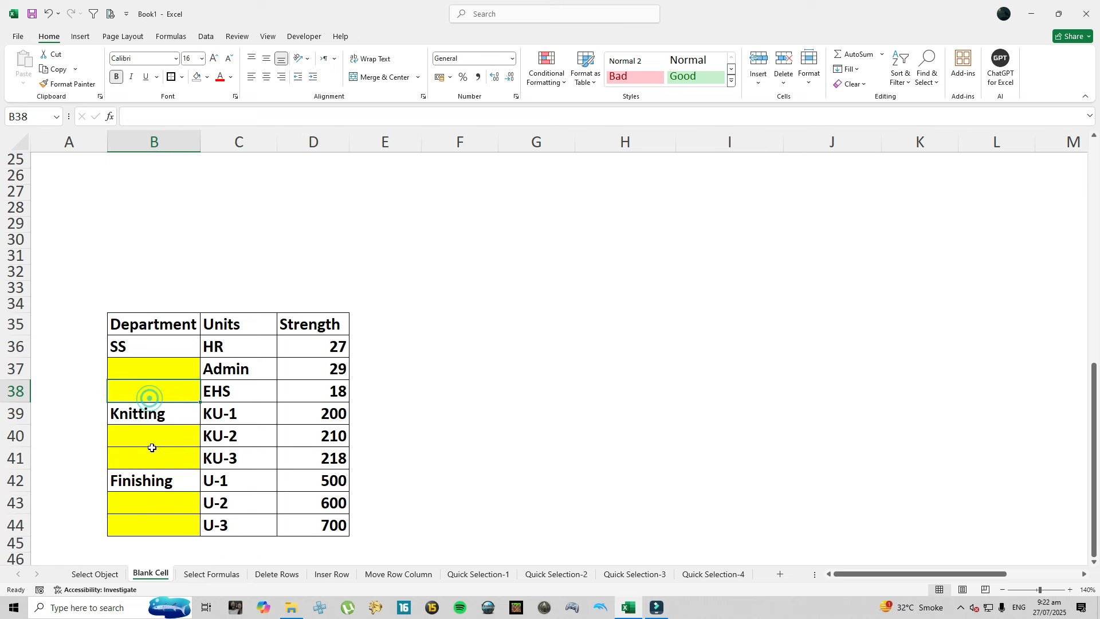
{"action": "left_click", "coordinate": [154, 461]}
{"action": "left_click", "coordinate": [152, 436]}
{"action": "left_click", "coordinate": [152, 457]}
{"action": "left_click", "coordinate": [152, 508]}
Step: Select only the blank cells in B35:D44 using Go To Special and fill them all with the relative formula =B36
{"action": "left_click_drag", "start_coordinate": [147, 334], "coordinate": [302, 525]}
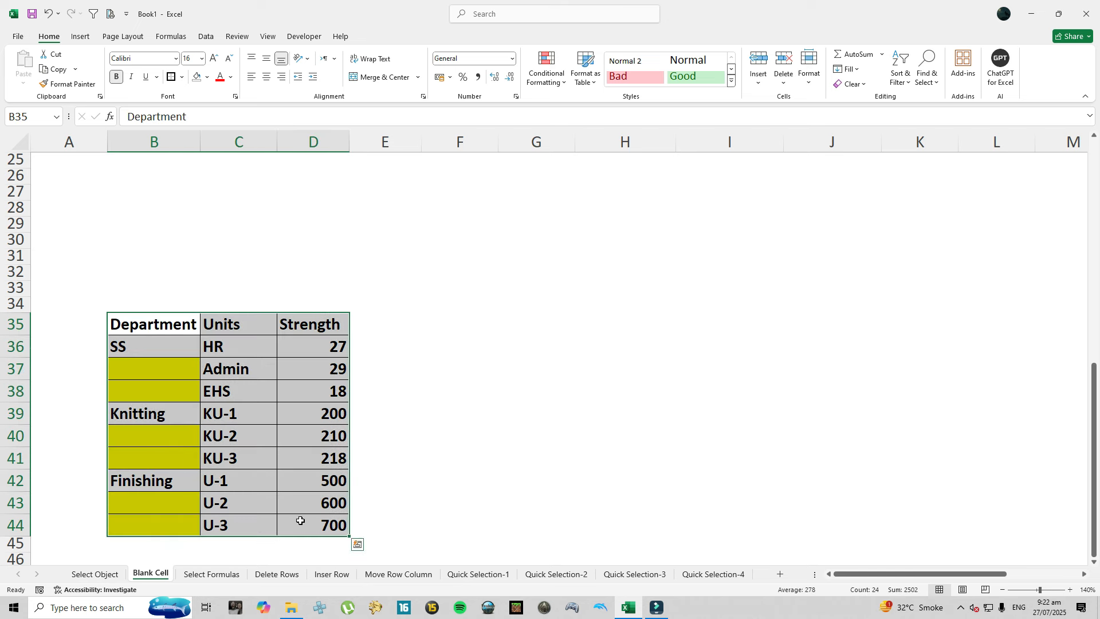
{"action": "key", "text": "ctrl+g"}
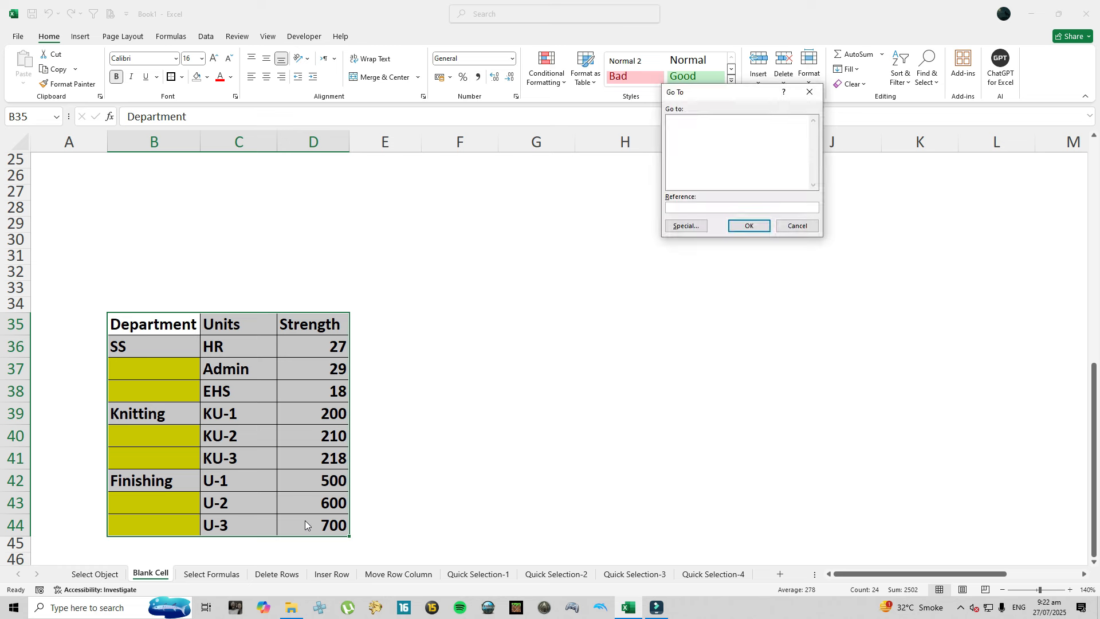
{"action": "left_click", "coordinate": [687, 225]}
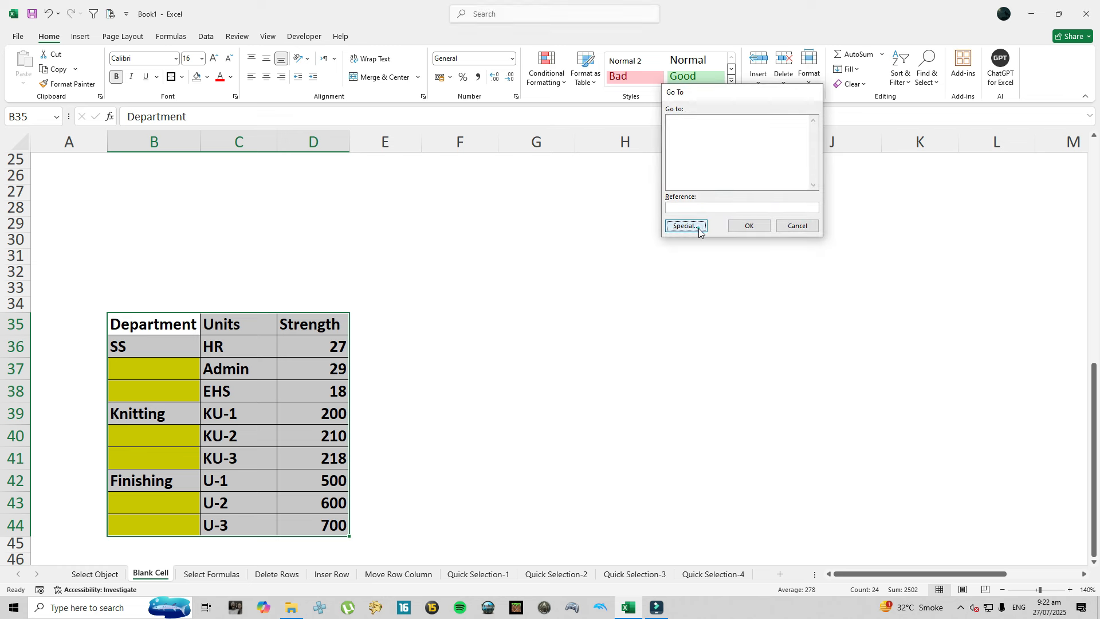
{"action": "left_click", "coordinate": [666, 180]}
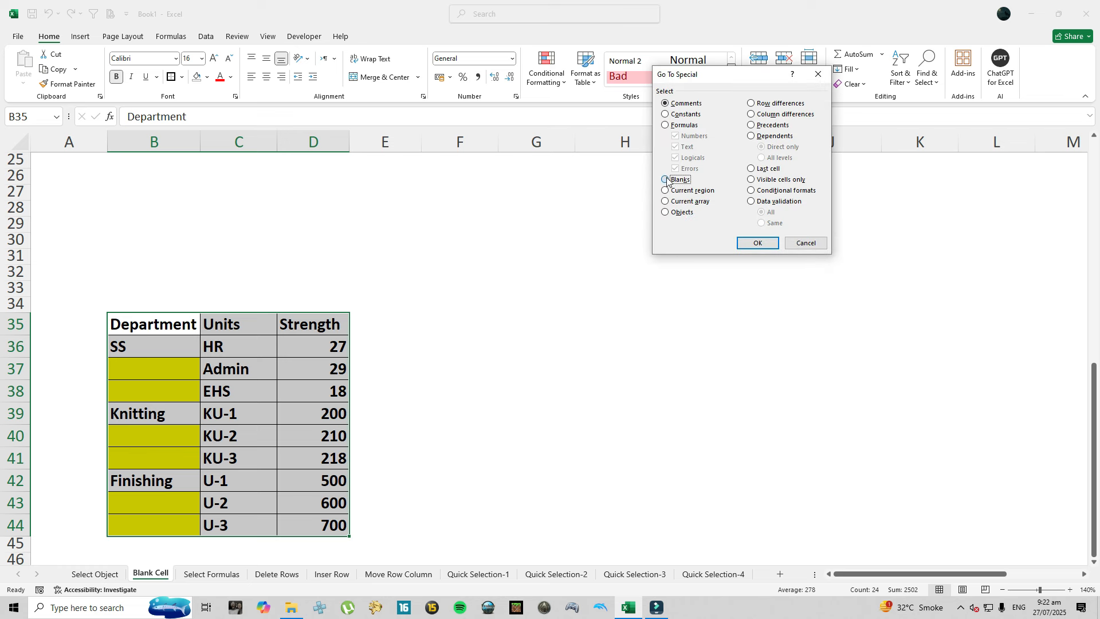
{"action": "left_click", "coordinate": [744, 241]}
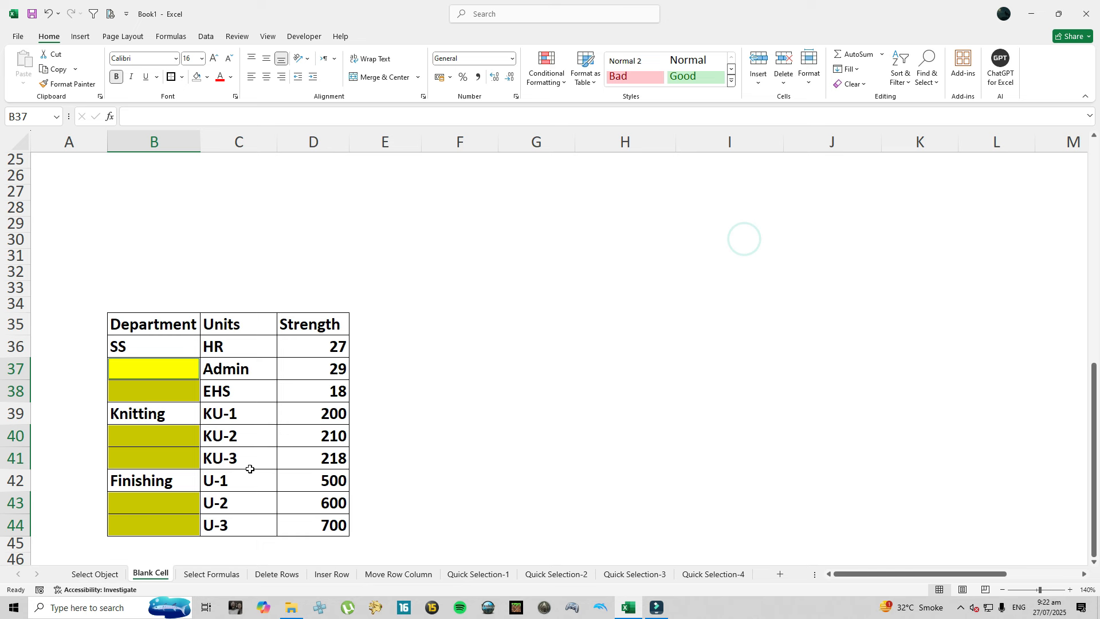
{"action": "type", "text": "="}
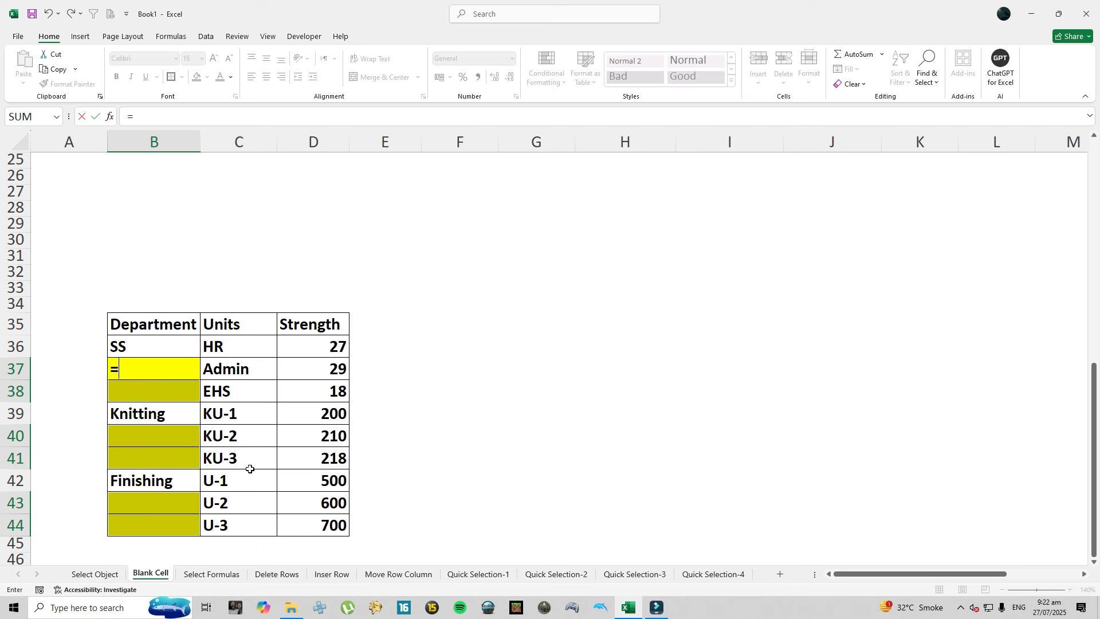
{"action": "key", "text": "Up"}
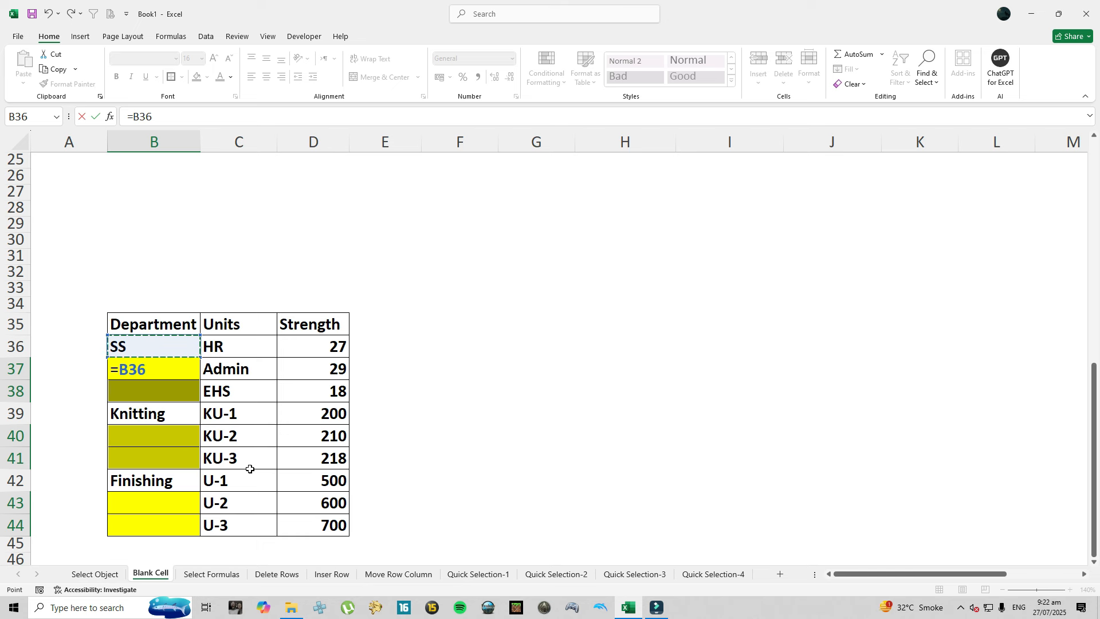
{"action": "key", "text": "ctrl+Return"}
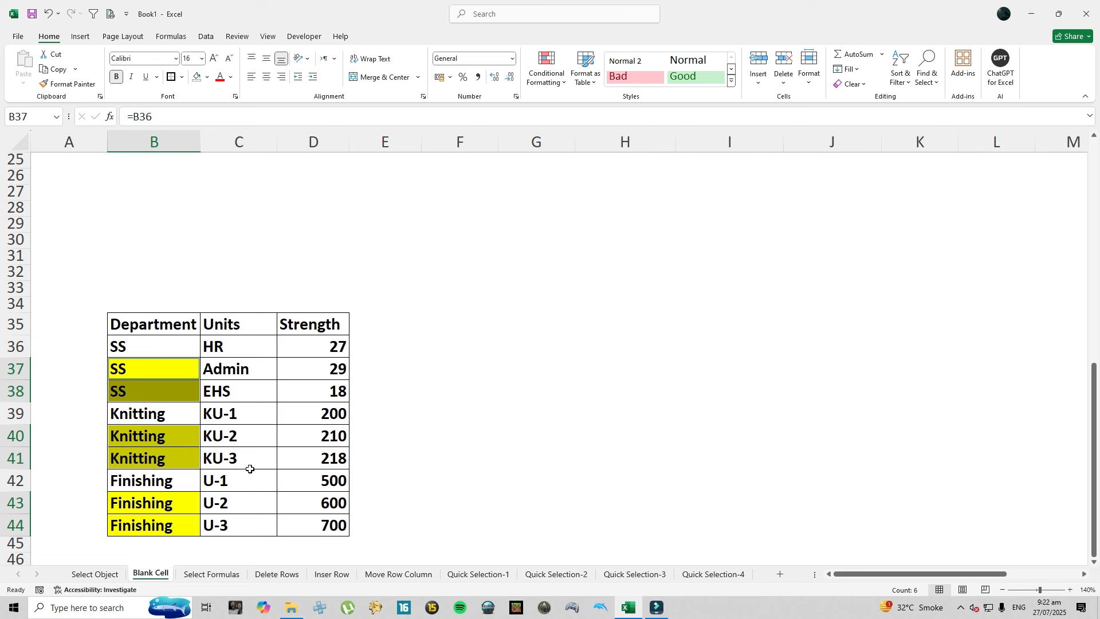
Step: On the Select Formulas sheet, select all formula cells in B2:E10 using Go To Special and fill them with yellow
{"action": "key", "text": "ctrl+Page_Down"}
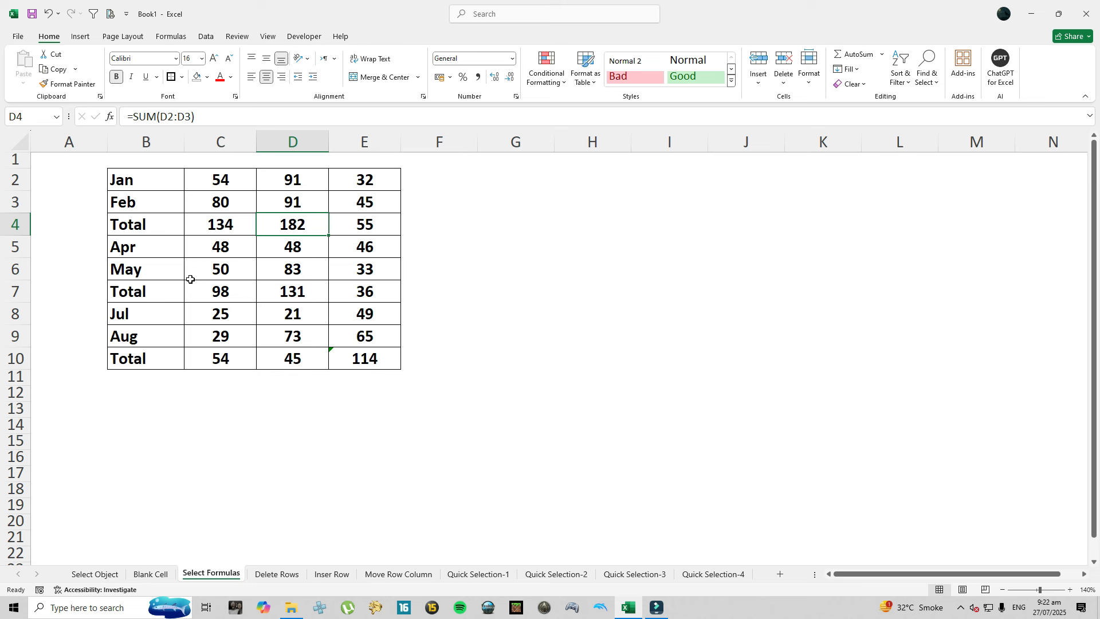
{"action": "left_click_drag", "start_coordinate": [162, 180], "coordinate": [332, 356]}
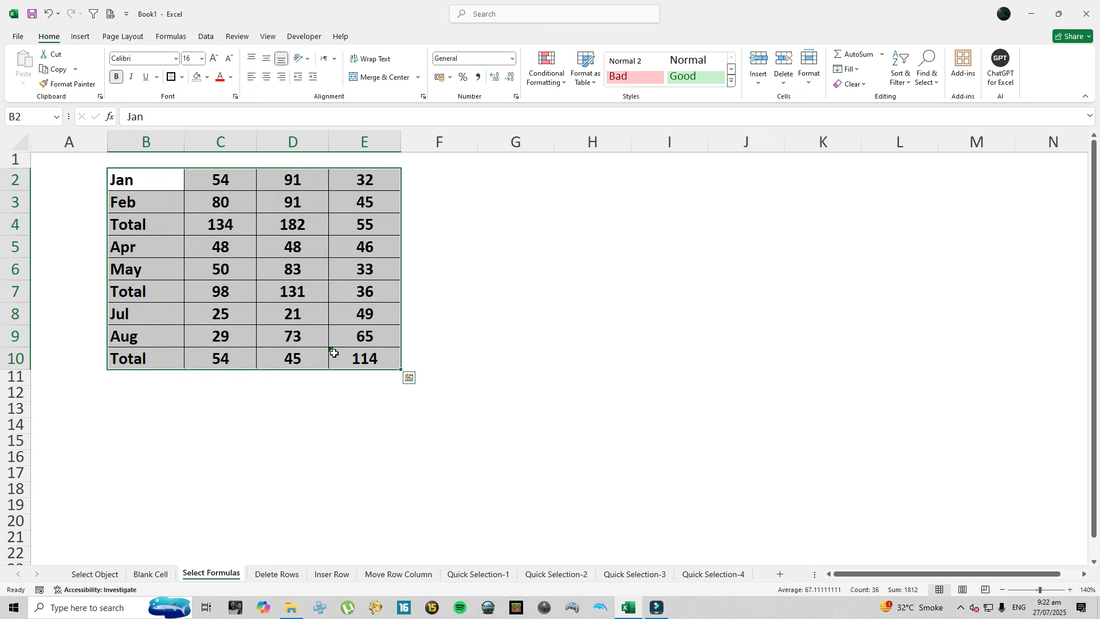
{"action": "key", "text": "ctrl+g"}
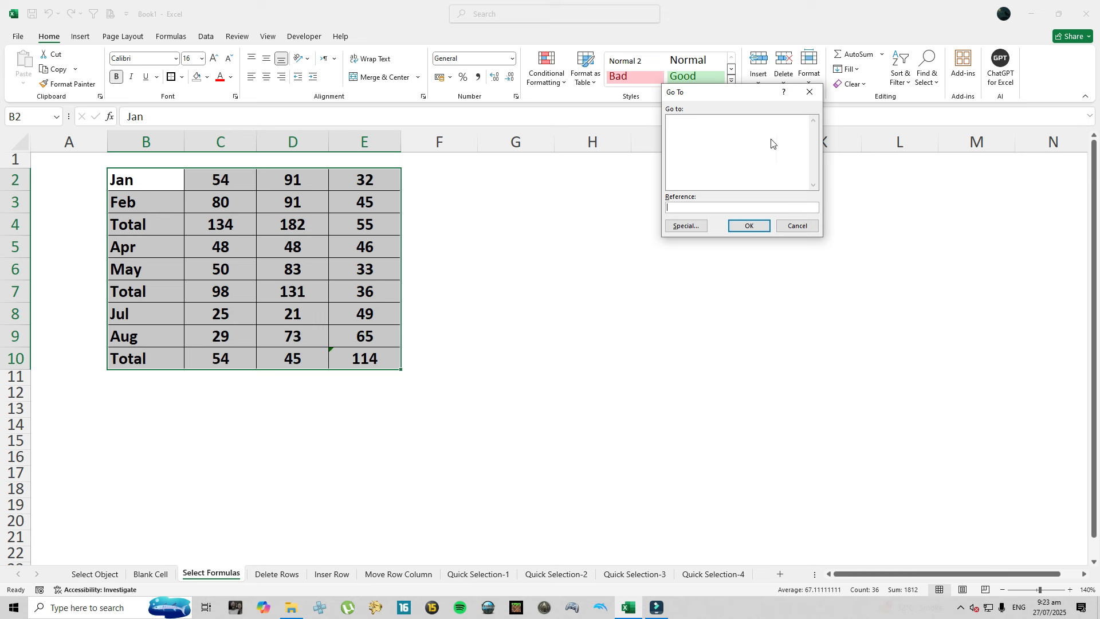
{"action": "left_click", "coordinate": [678, 229]}
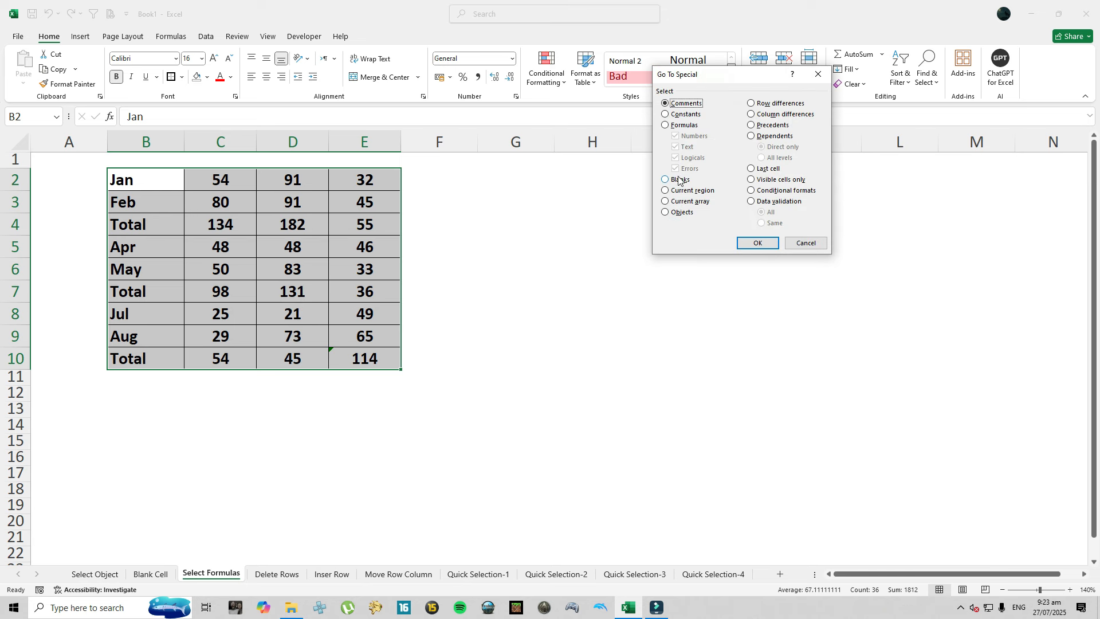
{"action": "left_click", "coordinate": [673, 126]}
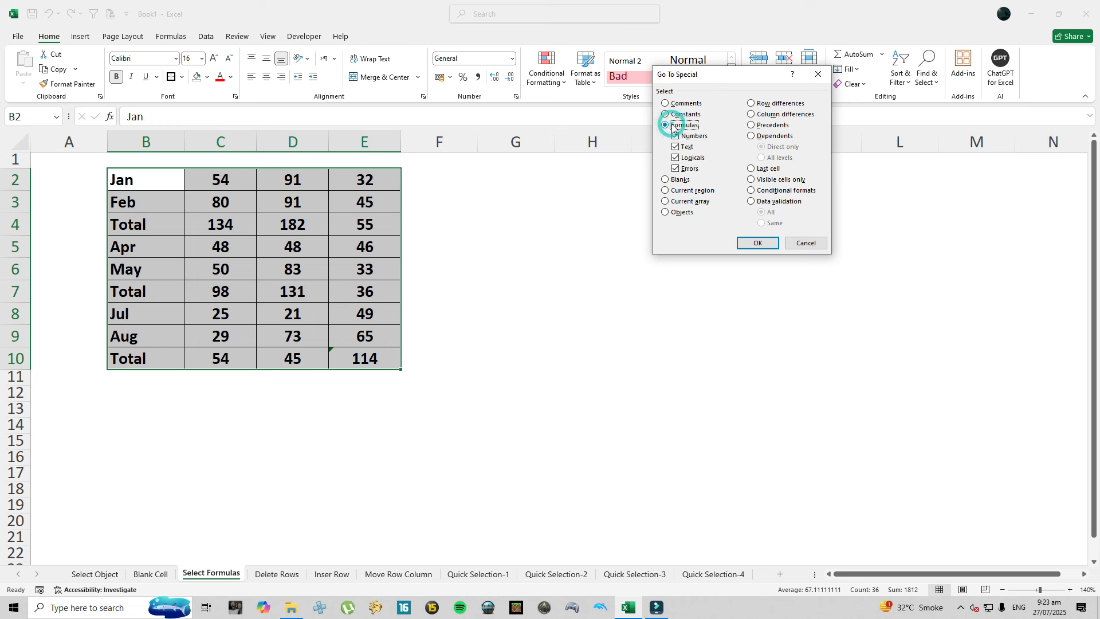
{"action": "left_click", "coordinate": [758, 243]}
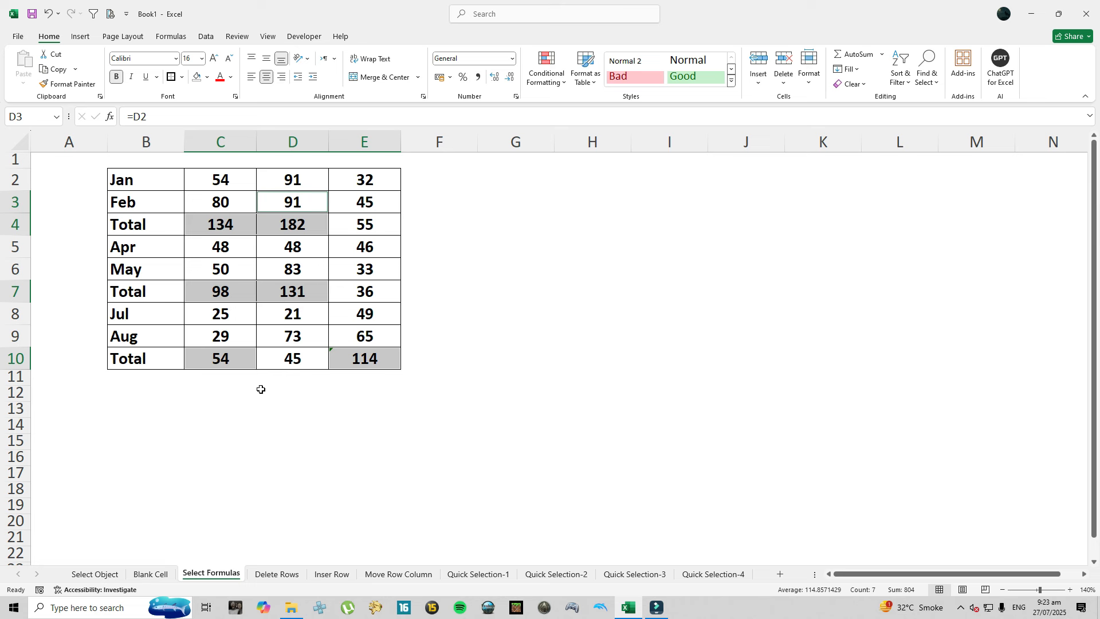
{"action": "left_click", "coordinate": [207, 77]}
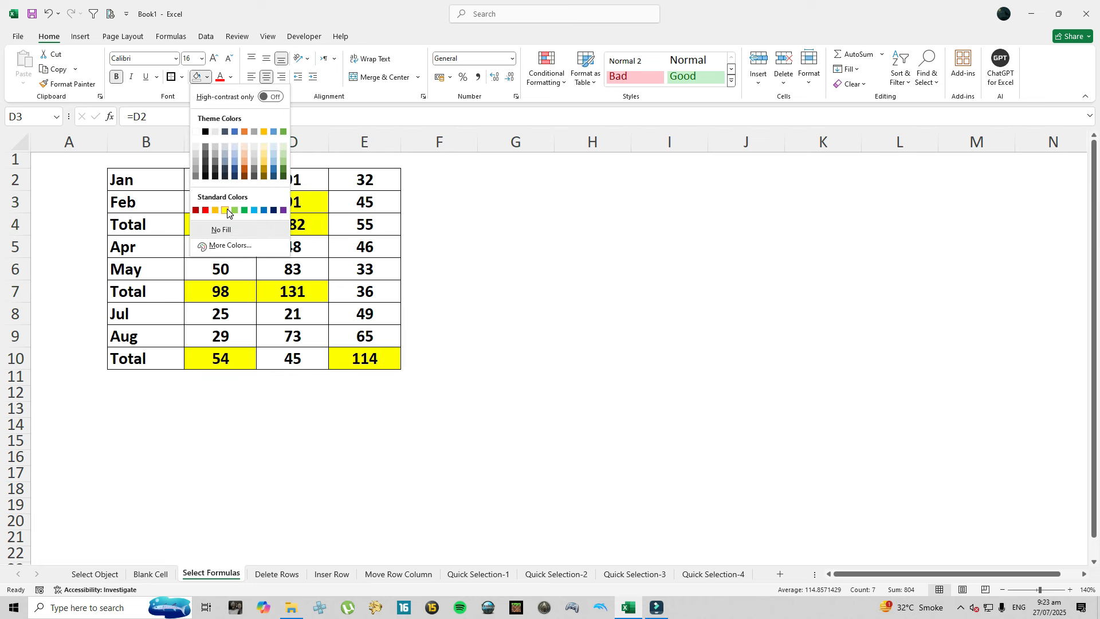
{"action": "left_click", "coordinate": [225, 211]}
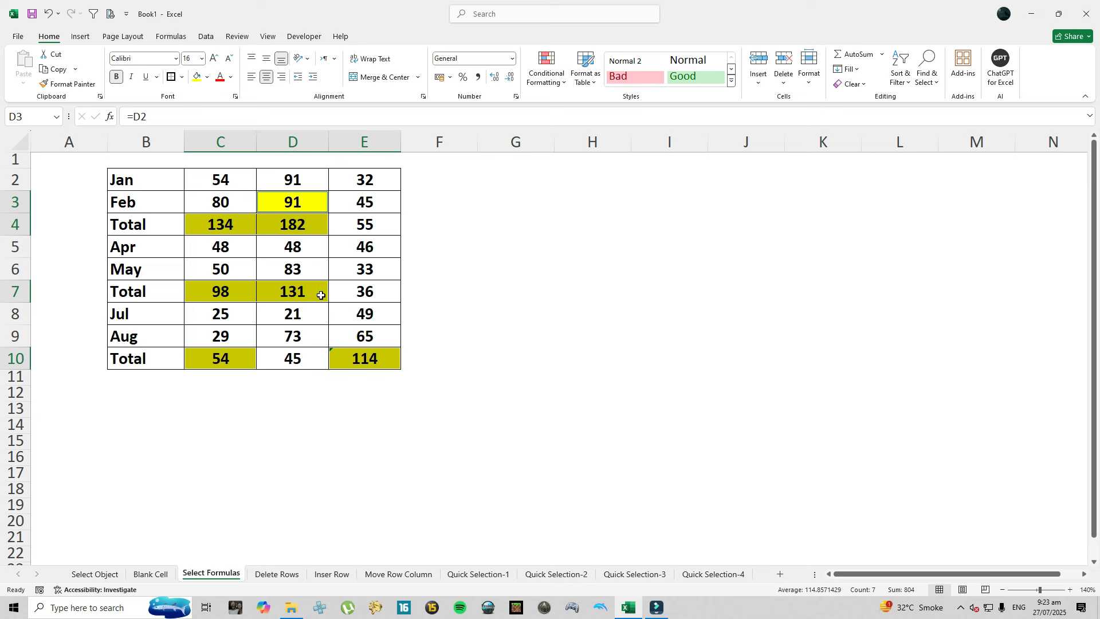
Step: Switch to the Delete Rows sheet and make the Department header cell B2 active
{"action": "key", "text": "ctrl+Page_Down"}
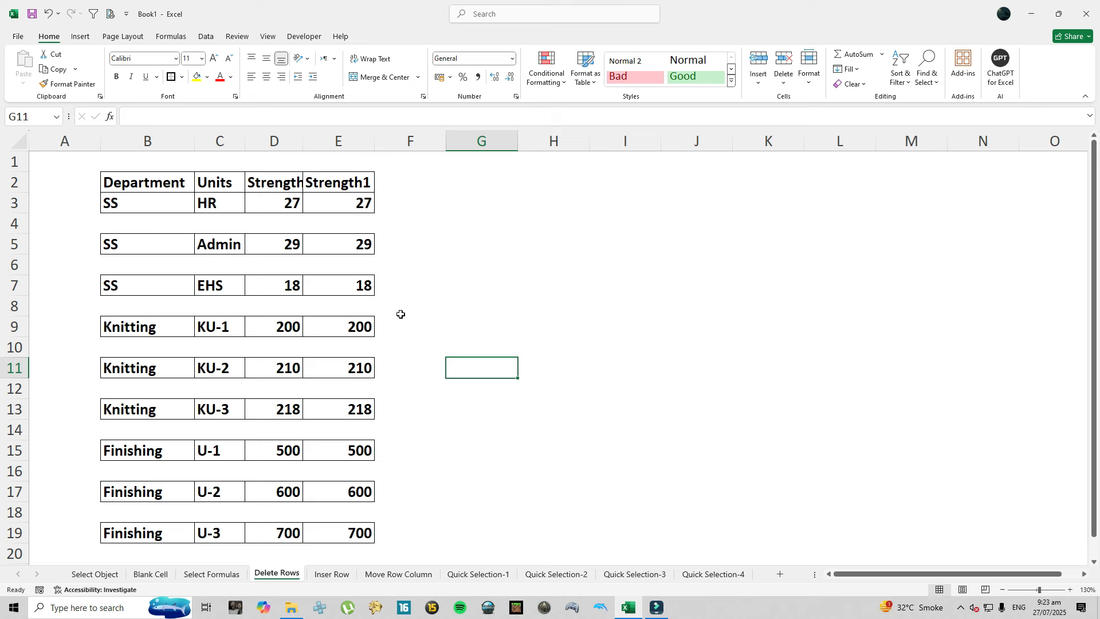
{"action": "left_click", "coordinate": [17, 223]}
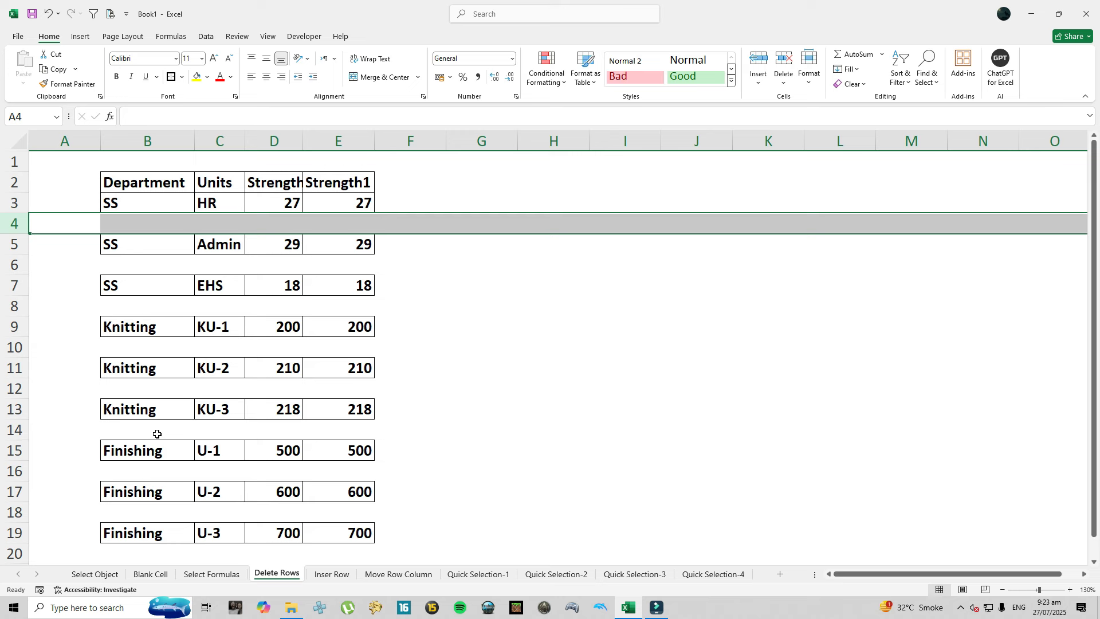
{"action": "left_click_drag", "start_coordinate": [170, 189], "coordinate": [310, 185]}
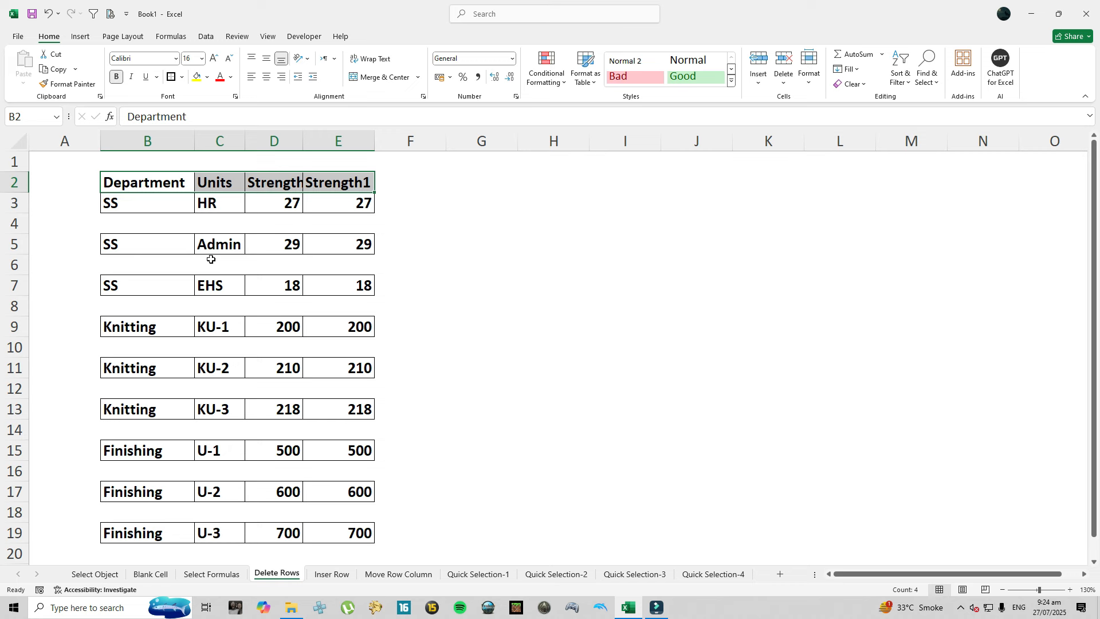
{"action": "key", "text": "shift+Down"}
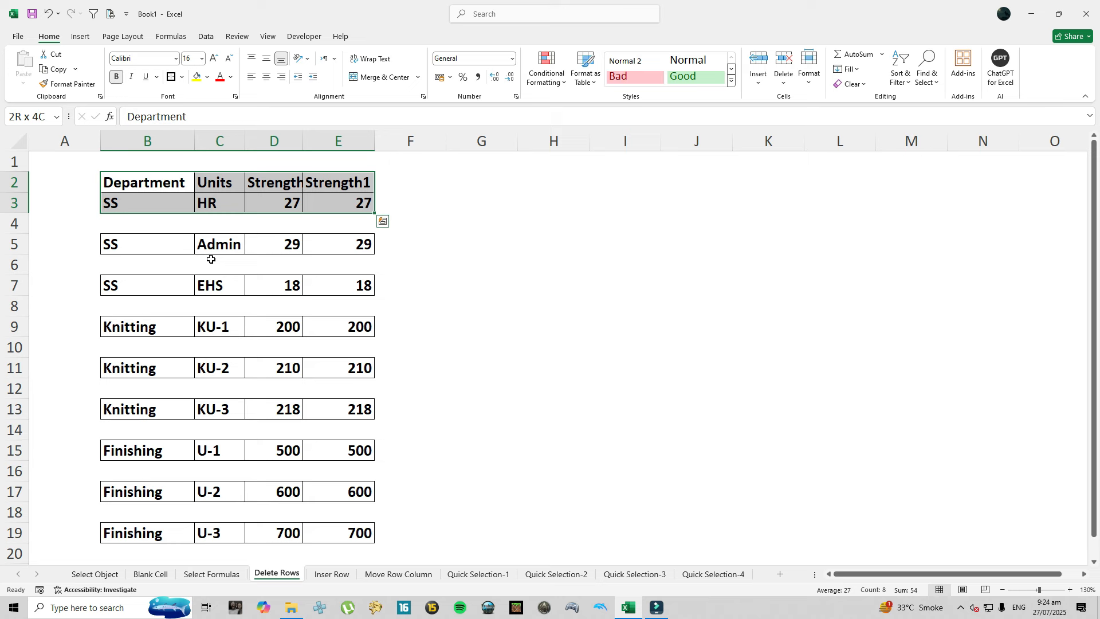
{"action": "key", "text": "Up"}
{"action": "key", "text": "Down"}
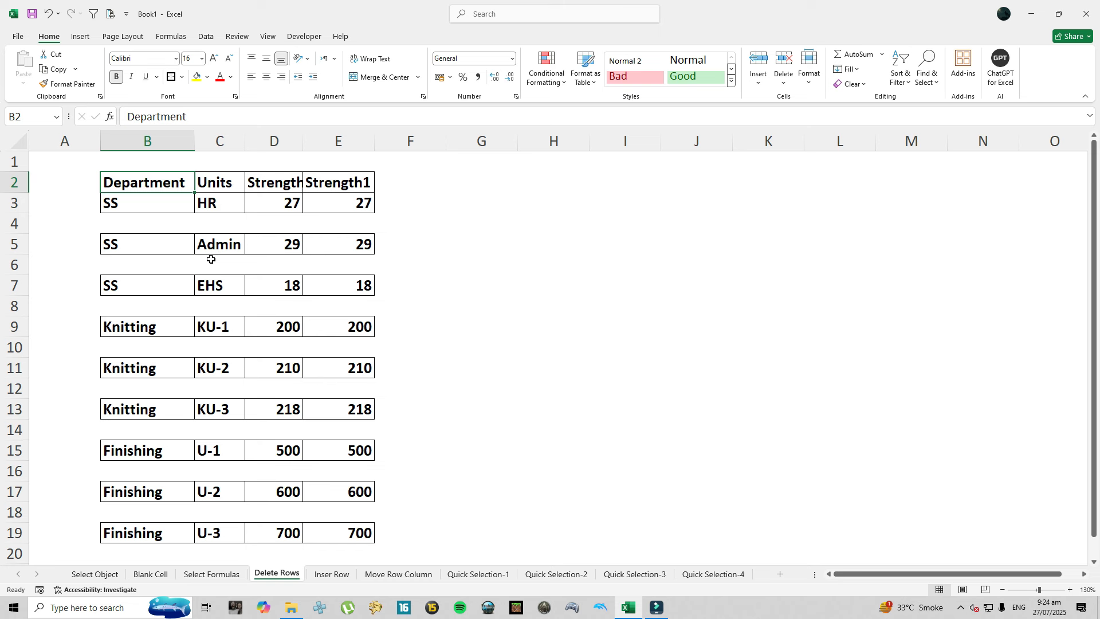
Step: Extend the selection from B2 to E21 and narrow it to only the blank cells using Go To Special
{"action": "key", "text": "ctrl+shift+Right"}
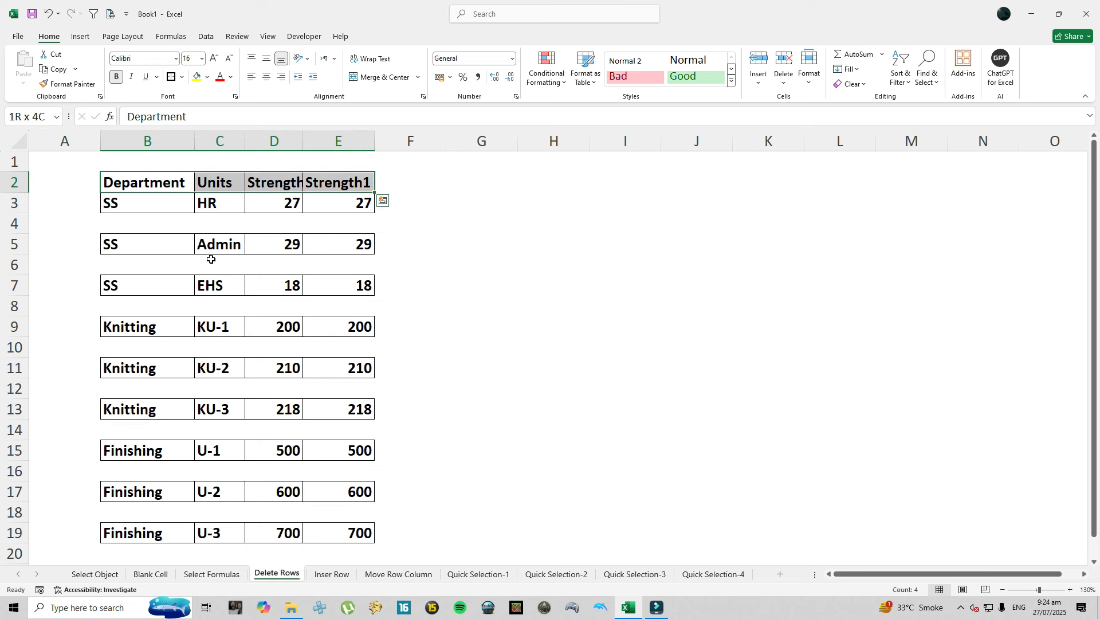
{"action": "key", "text": "shift+Page_Down"}
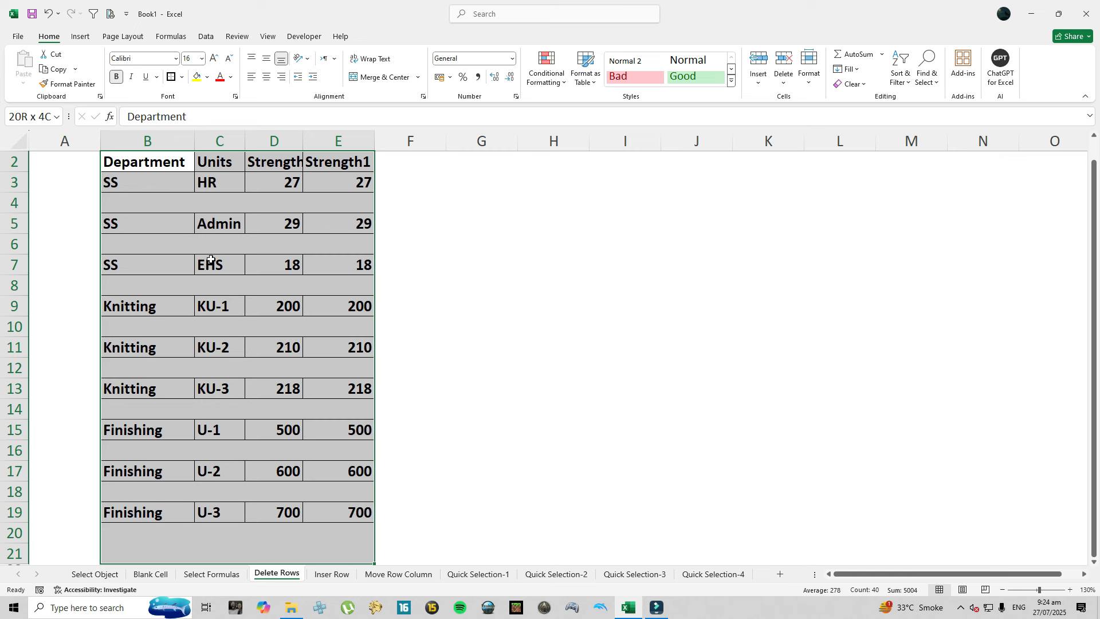
{"action": "key", "text": "ctrl+g"}
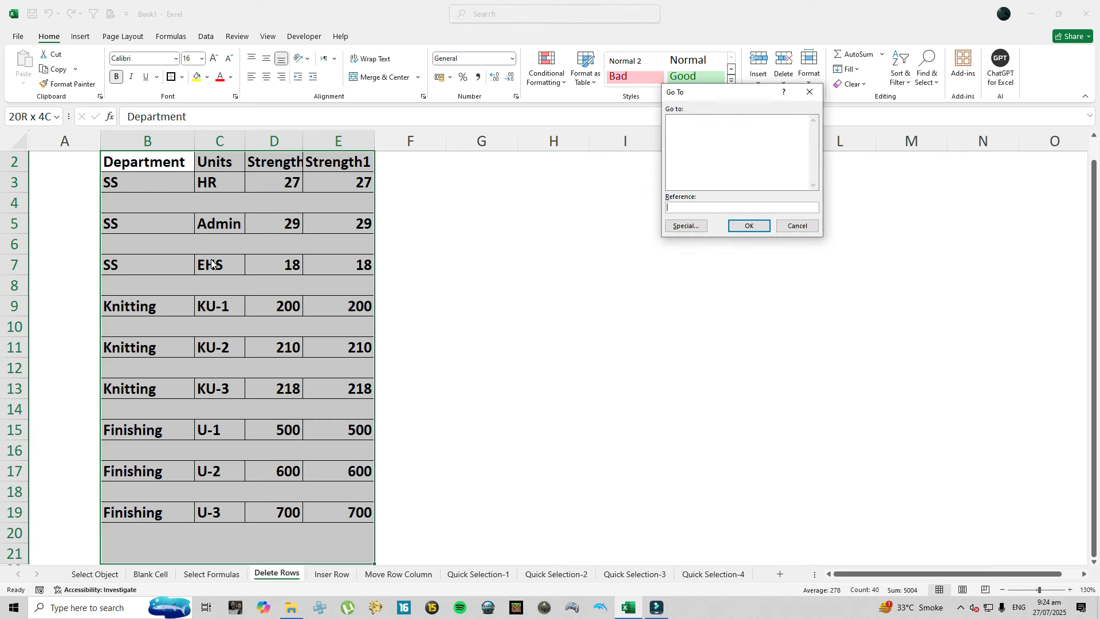
{"action": "left_click", "coordinate": [687, 226]}
{"action": "left_click", "coordinate": [682, 180]}
{"action": "left_click", "coordinate": [761, 243]}
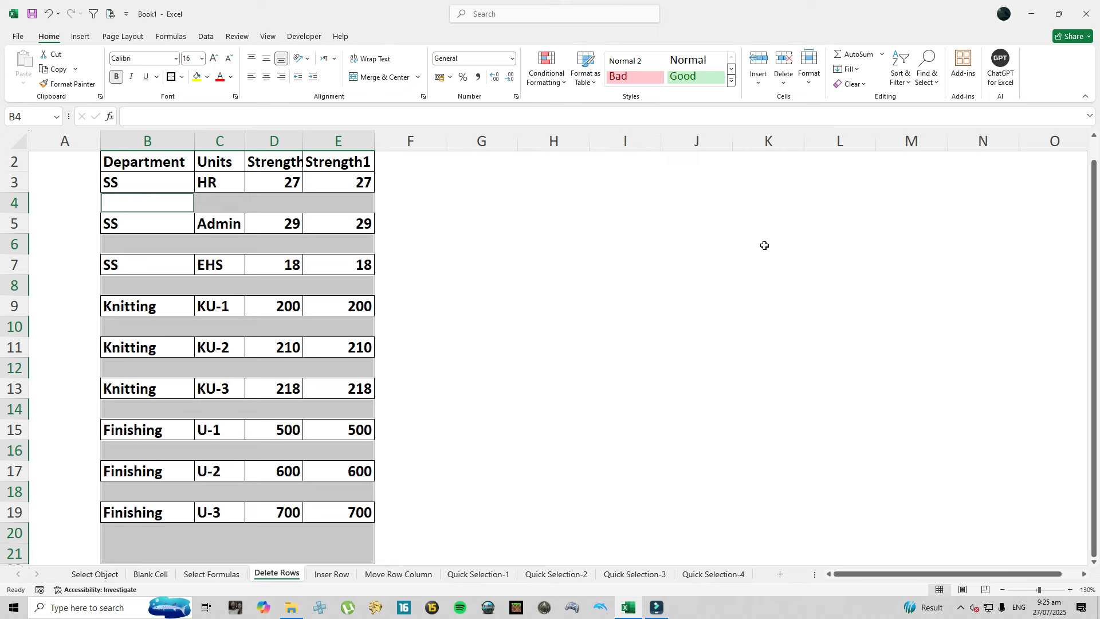
Step: Delete the entire rows of the selected blank cells in the department table
{"action": "key", "text": "ctrl+minus"}
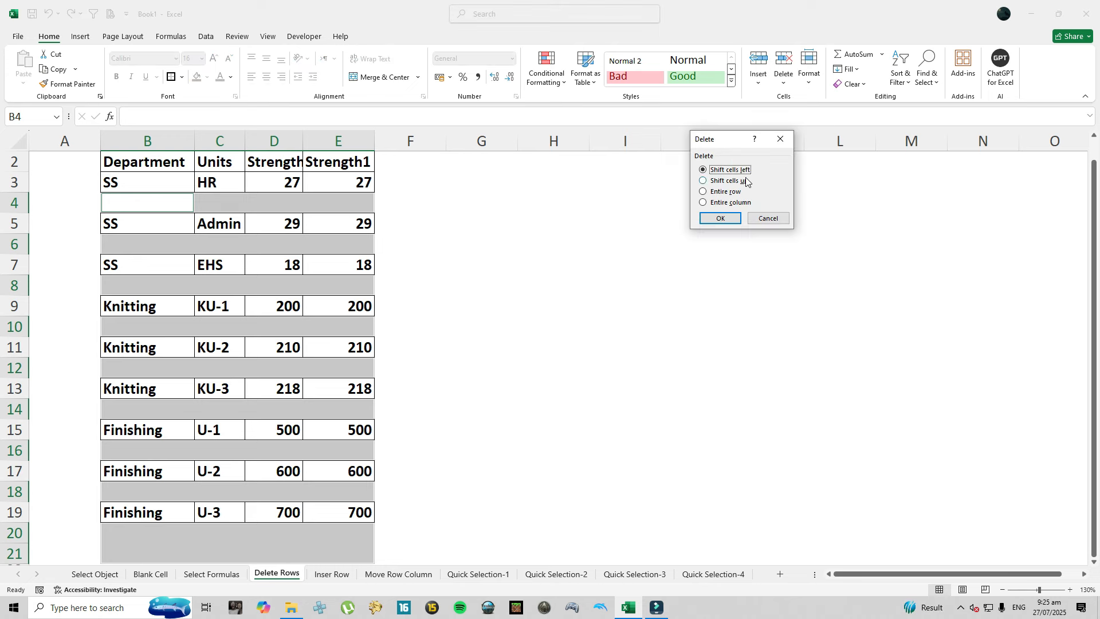
{"action": "left_click", "coordinate": [713, 192]}
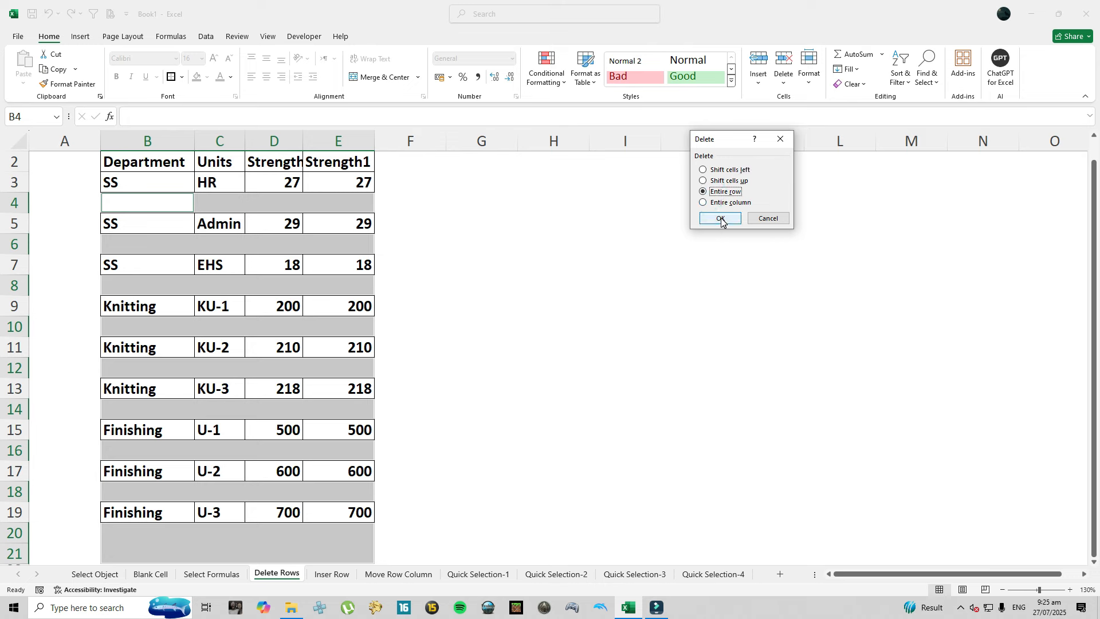
{"action": "left_click", "coordinate": [721, 219]}
{"action": "left_click", "coordinate": [553, 281]}
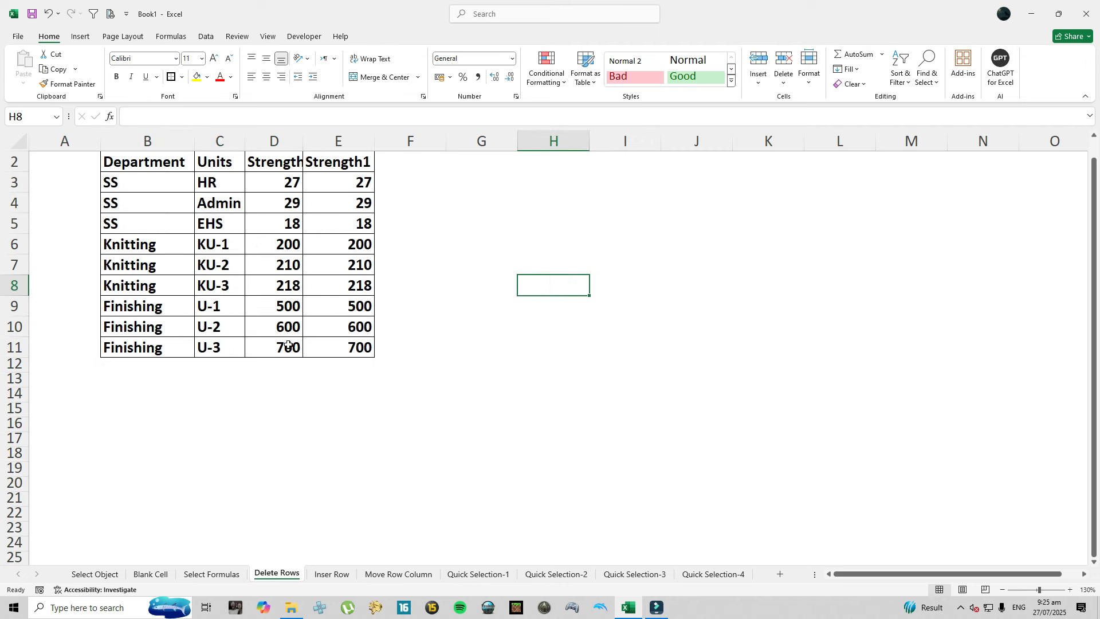
Step: Switch to the Inser Row sheet and delete the empty row 4 from the table
{"action": "left_click", "coordinate": [332, 573]}
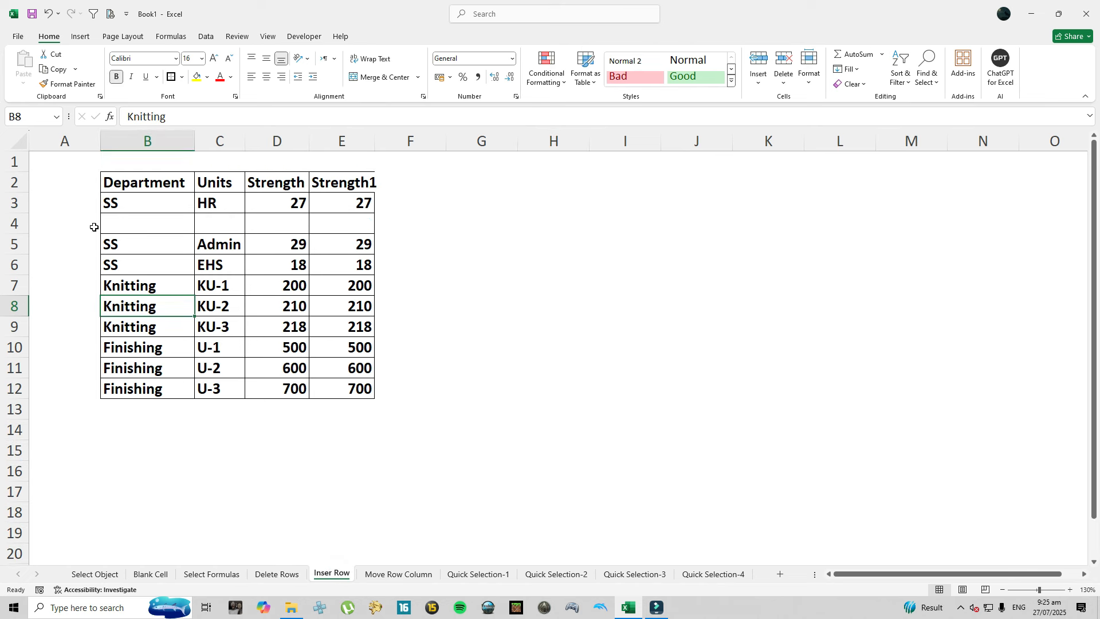
{"action": "left_click", "coordinate": [14, 223]}
{"action": "right_click", "coordinate": [14, 224]}
{"action": "left_click", "coordinate": [48, 356]}
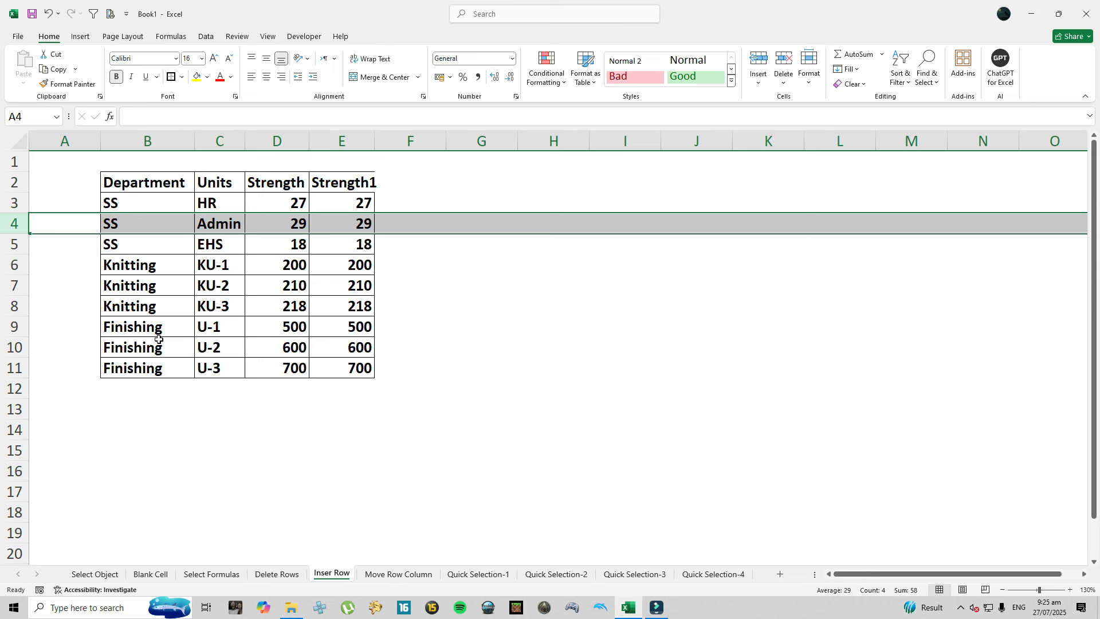
Step: Number the table rows in helper cells A3:A11 from 1 to 9, entering 1 and 2 and filling the series down
{"action": "left_click", "coordinate": [87, 208]}
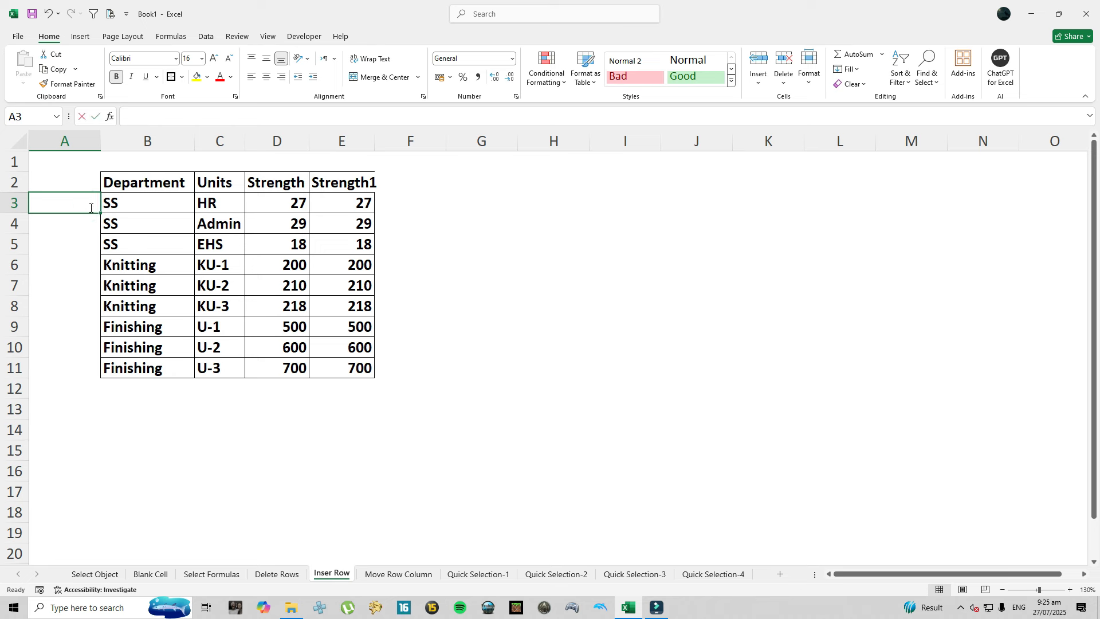
{"action": "type", "text": "1"}
{"action": "key", "text": "Return"}
{"action": "type", "text": "2"}
{"action": "key", "text": "Return"}
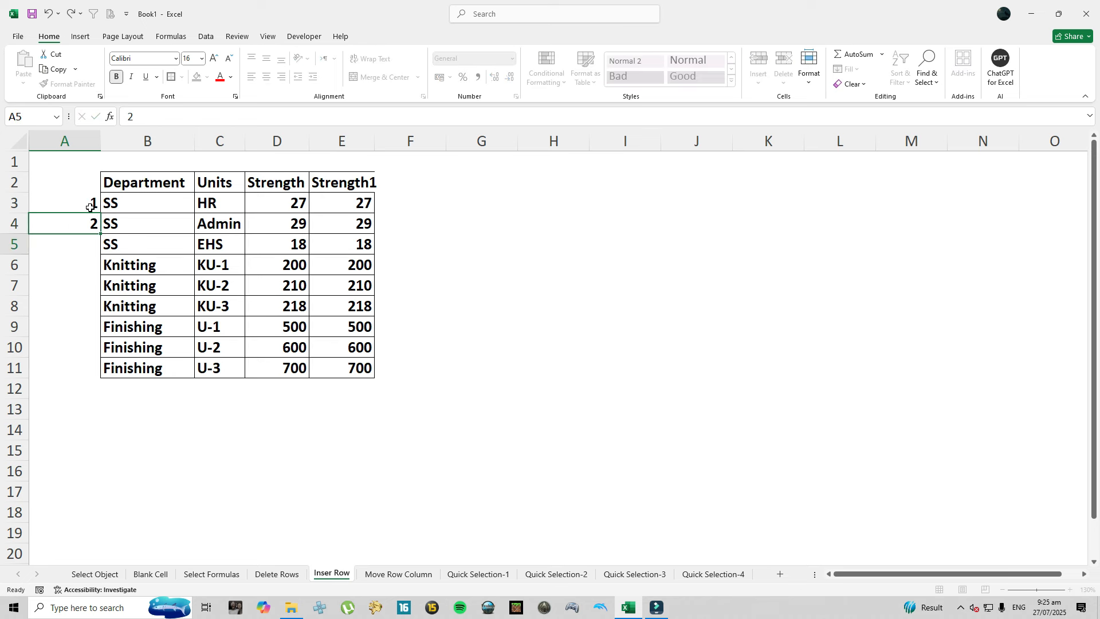
{"action": "left_click_drag", "start_coordinate": [88, 203], "coordinate": [104, 385]}
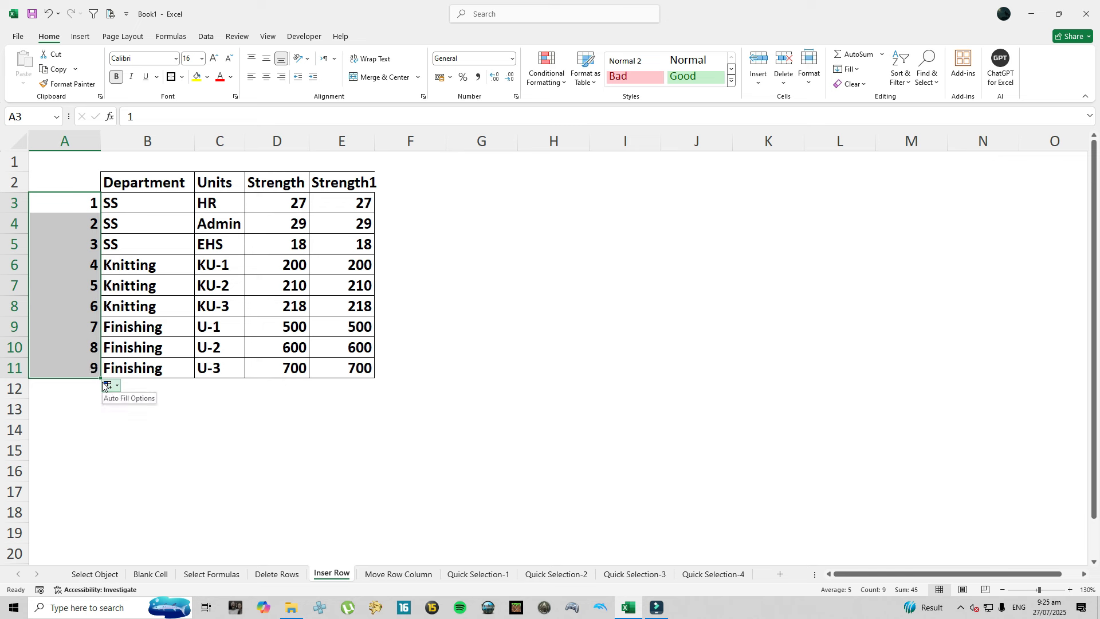
Step: Copy the number series A3:A11 into A12:A20 and enter hh as the helper column's header in A2
{"action": "key", "text": "ctrl+c"}
{"action": "left_click", "coordinate": [88, 381]}
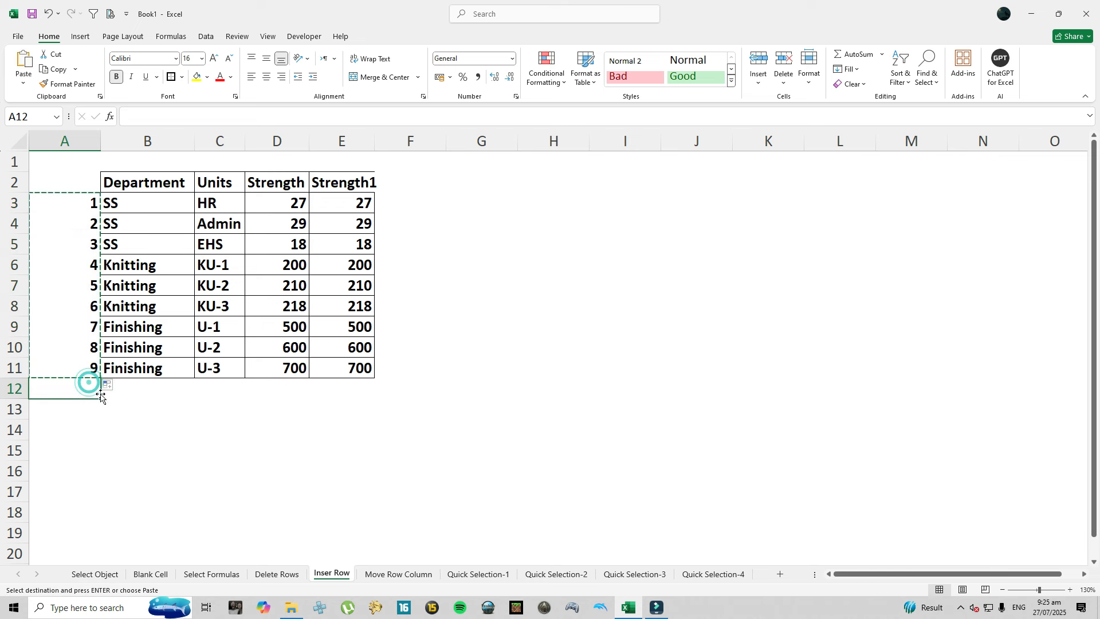
{"action": "key", "text": "ctrl+v"}
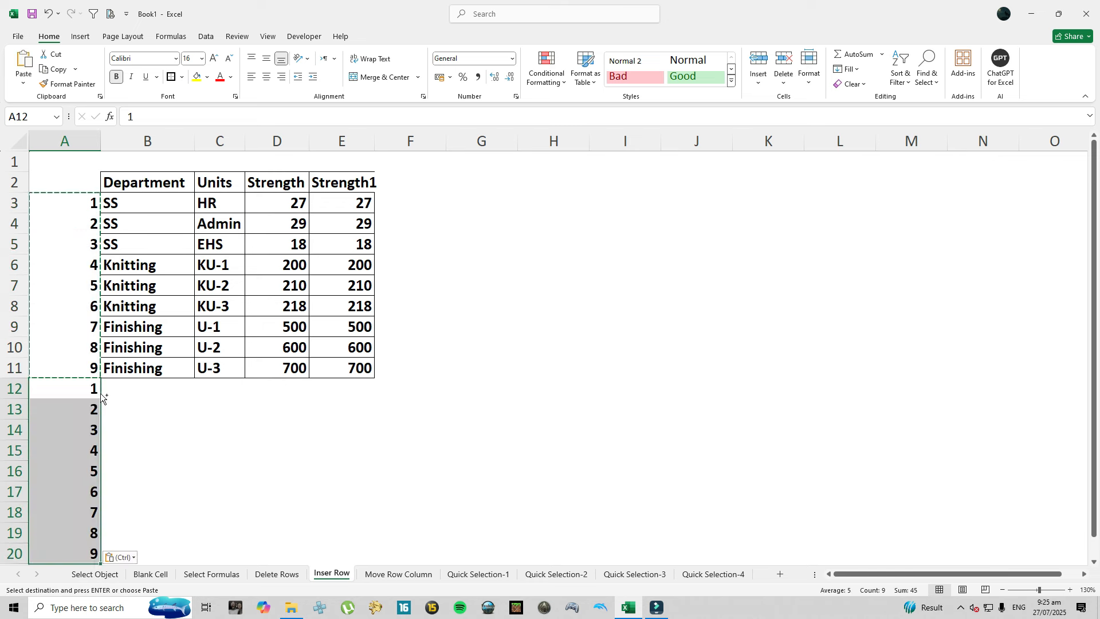
{"action": "left_click", "coordinate": [47, 203]}
{"action": "left_click", "coordinate": [70, 182]}
{"action": "type", "text": "hh"}
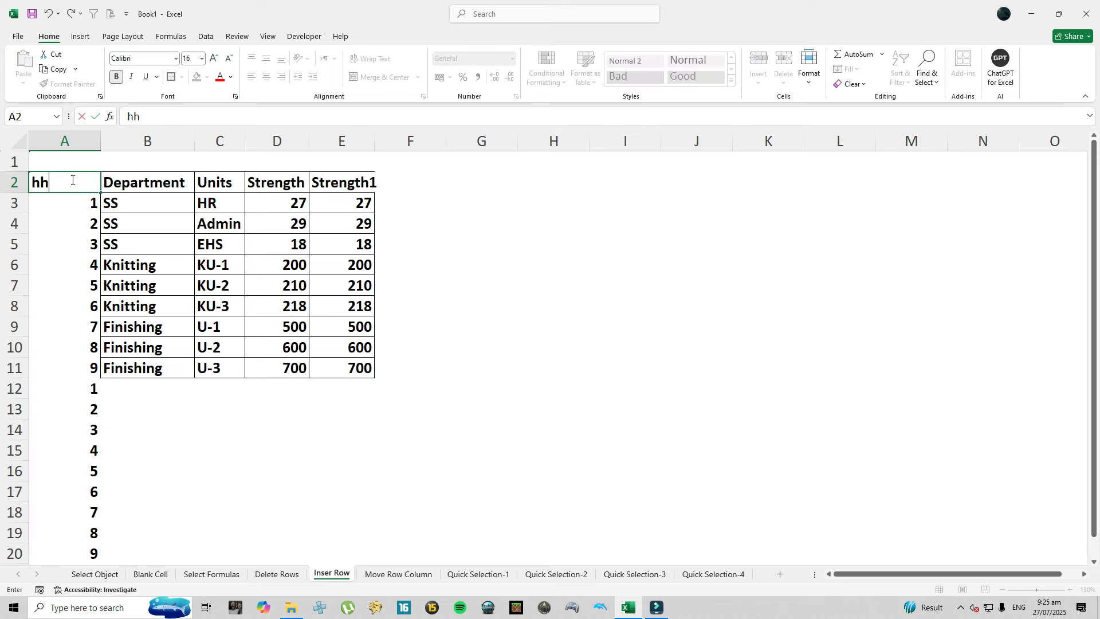
{"action": "key", "text": "Return"}
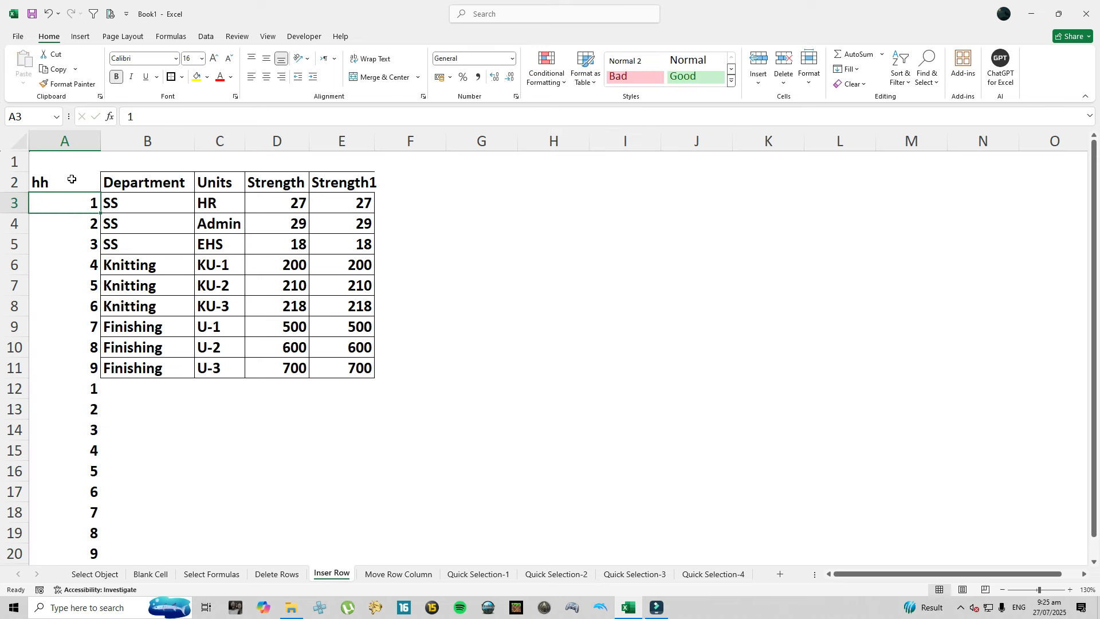
Step: Sort the range A2:E20 by the hh column on cell values in ascending order, treating the first row as headers
{"action": "left_click_drag", "start_coordinate": [69, 181], "coordinate": [326, 547]}
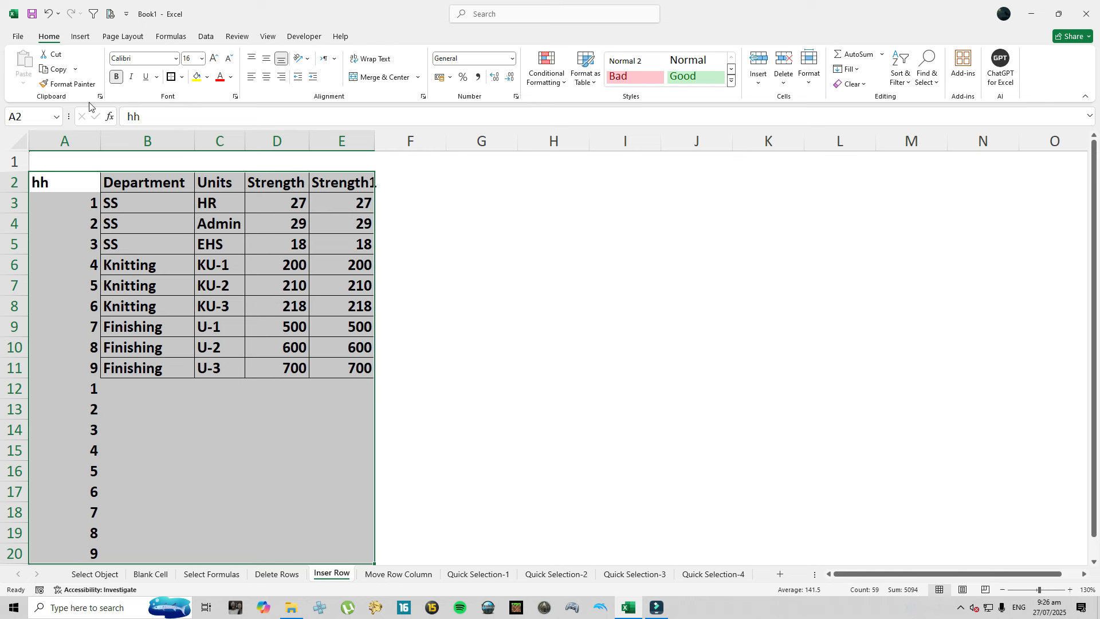
{"action": "left_click", "coordinate": [207, 38]}
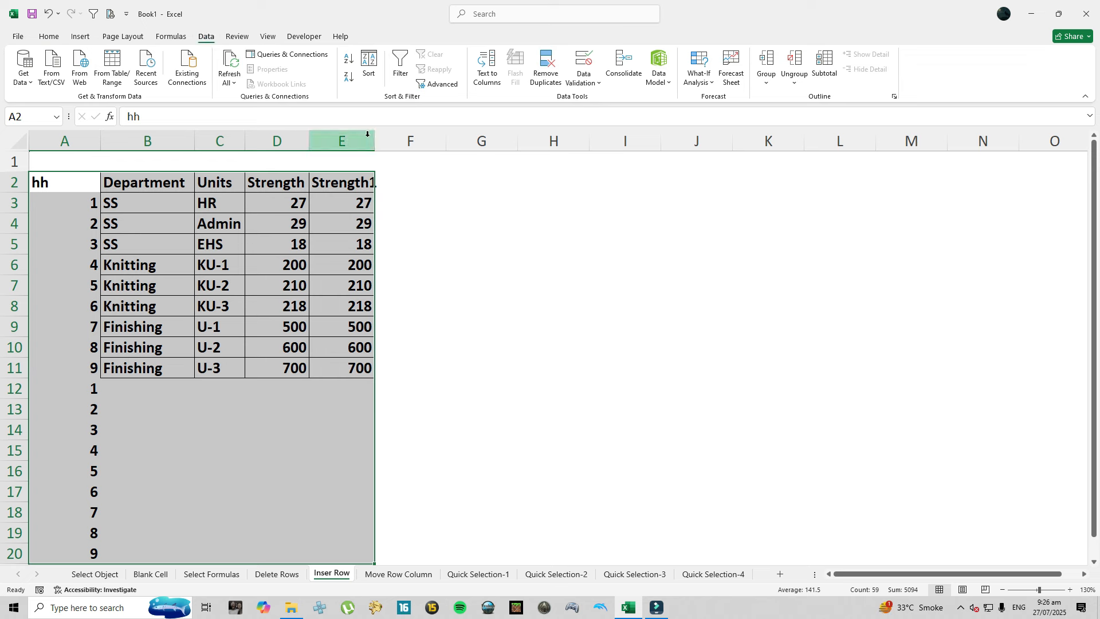
{"action": "left_click", "coordinate": [368, 61]}
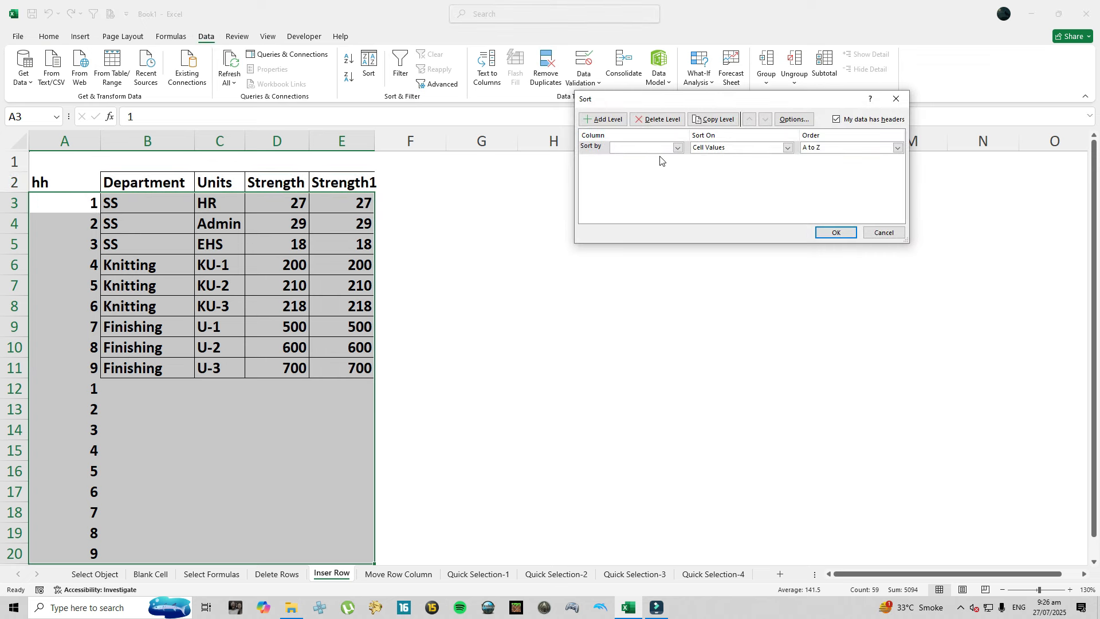
{"action": "left_click", "coordinate": [677, 148]}
{"action": "left_click", "coordinate": [628, 158]}
{"action": "left_click", "coordinate": [843, 237]}
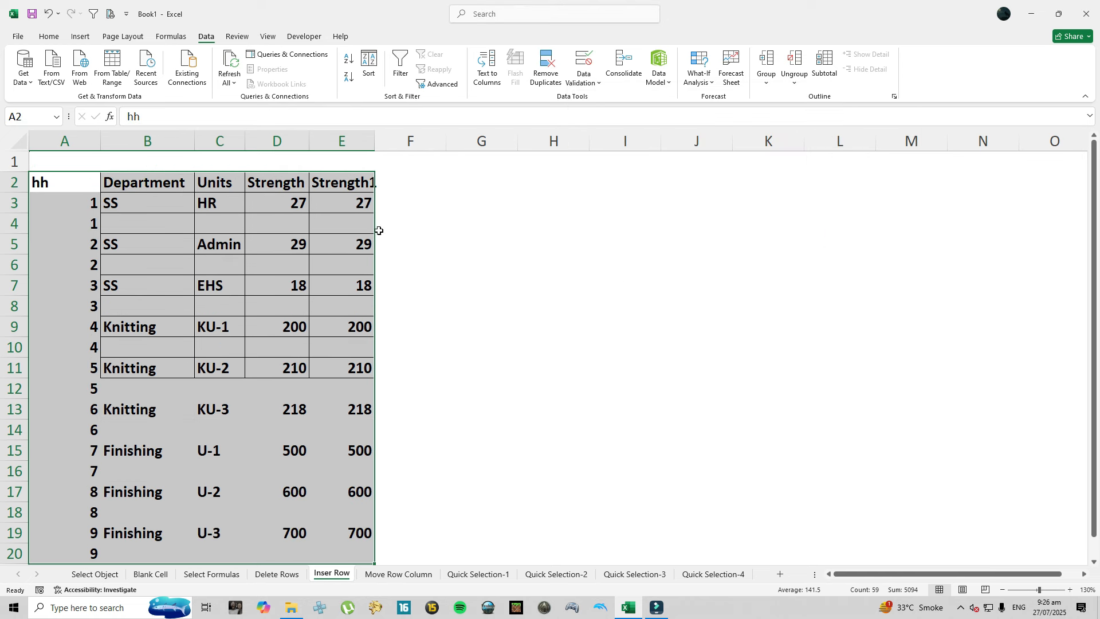
Step: Delete the helper column A with the hh numbers from the sheet
{"action": "left_click", "coordinate": [60, 142]}
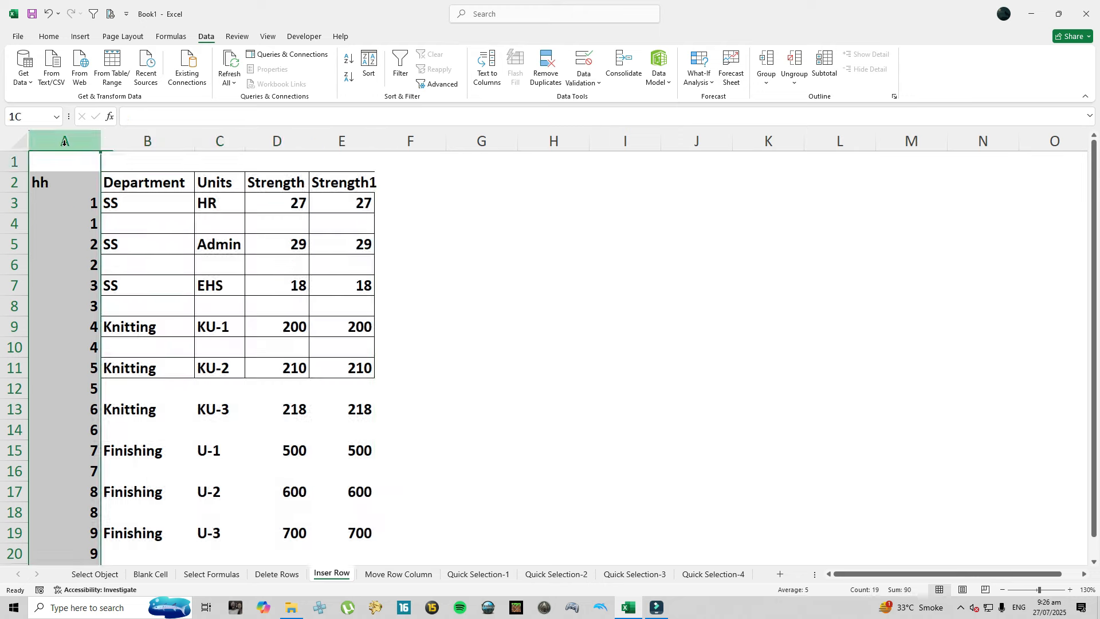
{"action": "right_click", "coordinate": [64, 141]}
{"action": "left_click", "coordinate": [116, 280]}
{"action": "left_click", "coordinate": [273, 285]}
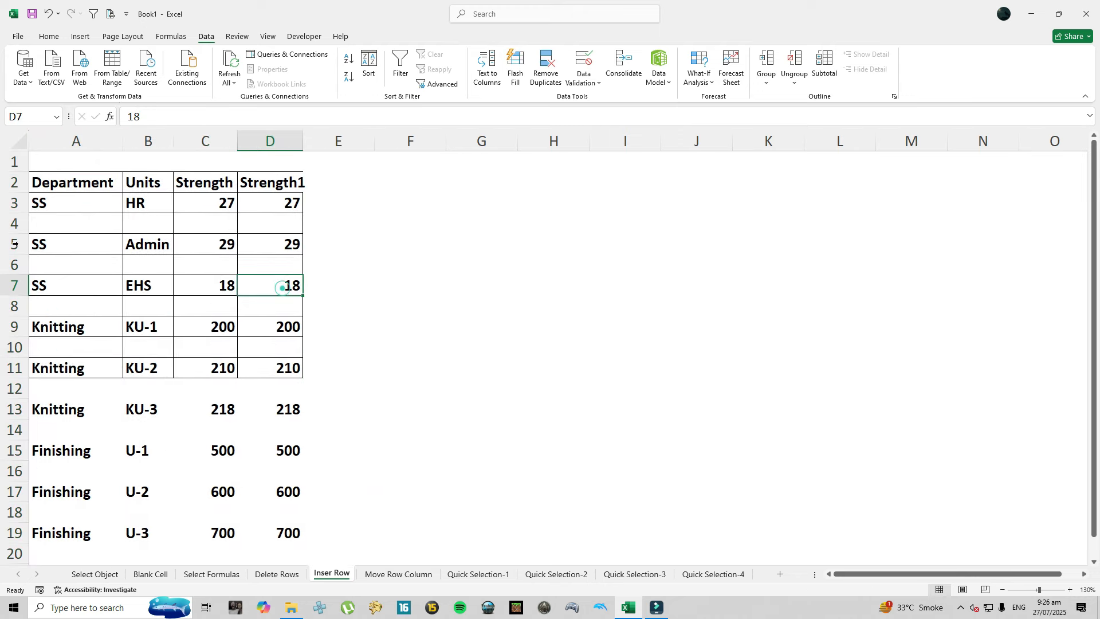
Step: Apply all borders to the table A2:D19 and autofit the width of the Strength1 column
{"action": "left_click", "coordinate": [63, 182]}
{"action": "key", "text": "ctrl+shift+End"}
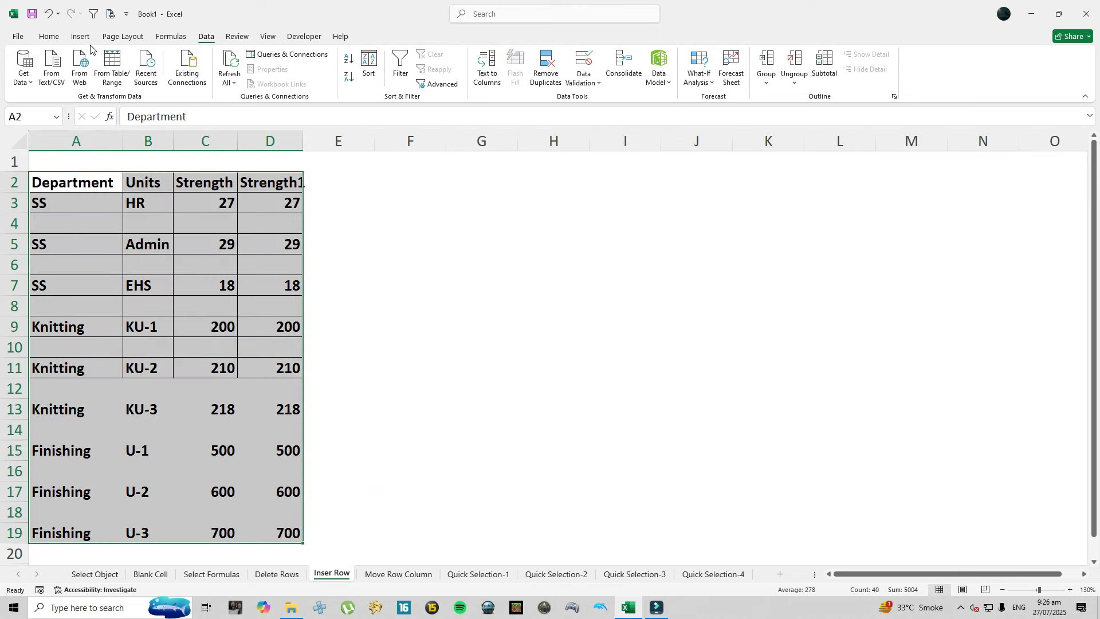
{"action": "left_click", "coordinate": [49, 36]}
{"action": "left_click", "coordinate": [175, 76]}
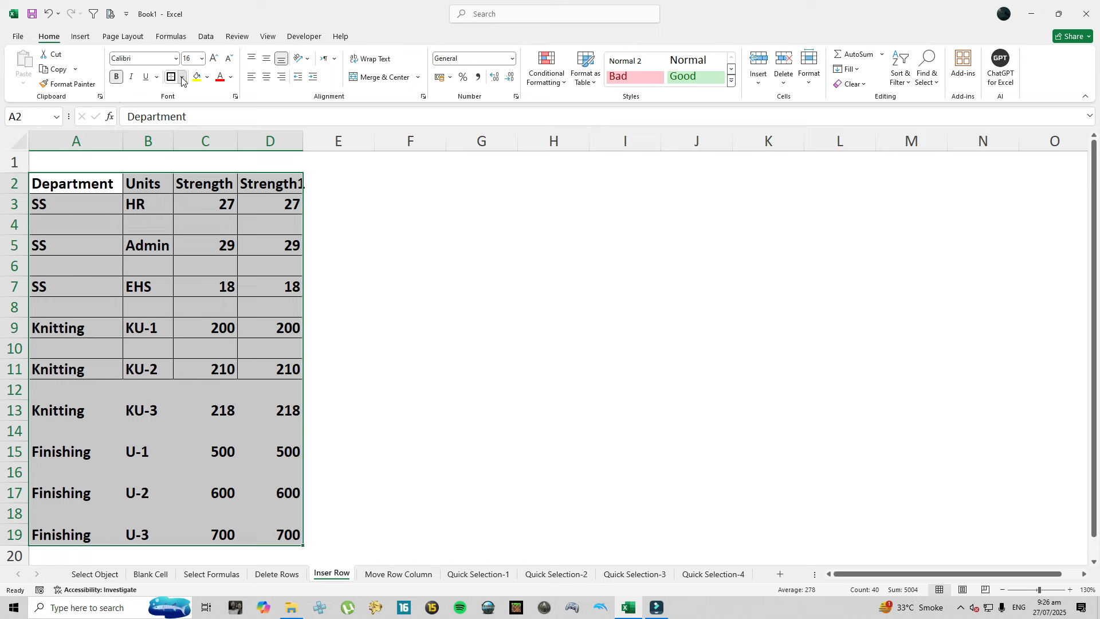
{"action": "left_click", "coordinate": [182, 189]}
{"action": "left_click", "coordinate": [386, 202]}
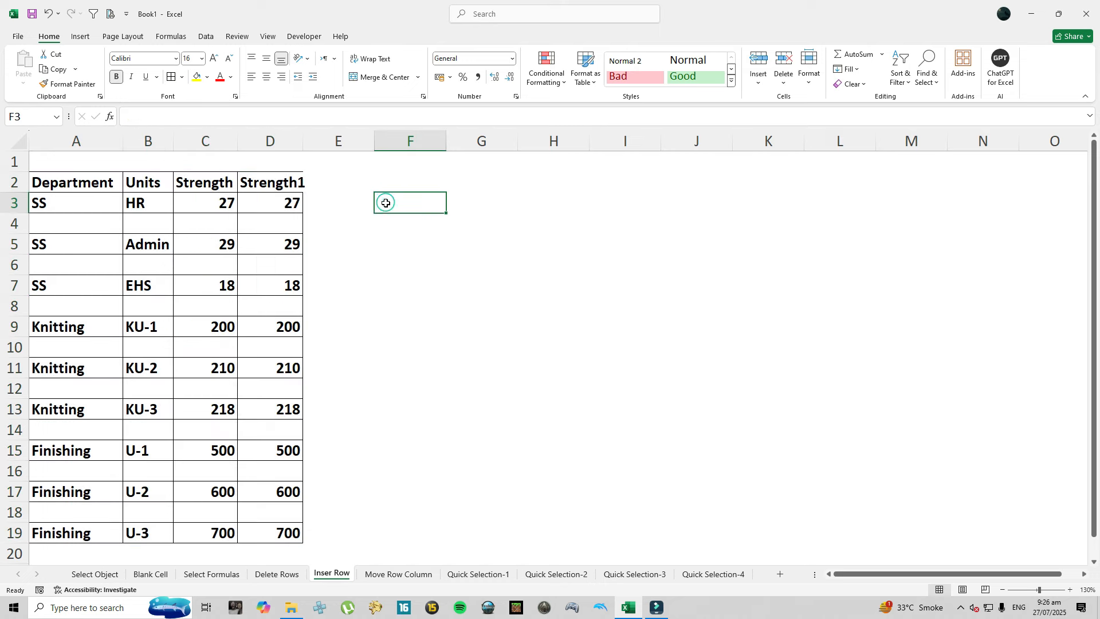
{"action": "double_click", "coordinate": [303, 141]}
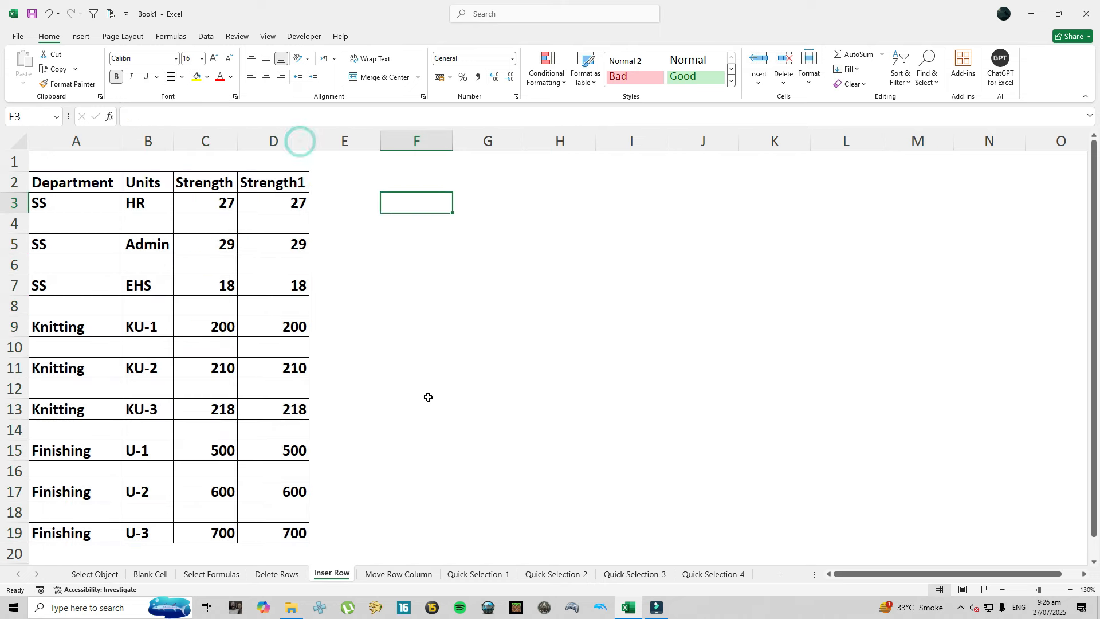
Step: Switch to the Move Row Column sheet and try out selections of the Strength1 column E2:E11, the last record B11:E11 and row 6
{"action": "left_click", "coordinate": [398, 573]}
{"action": "left_click_drag", "start_coordinate": [133, 305], "coordinate": [327, 300]}
{"action": "left_click_drag", "start_coordinate": [340, 185], "coordinate": [339, 368]}
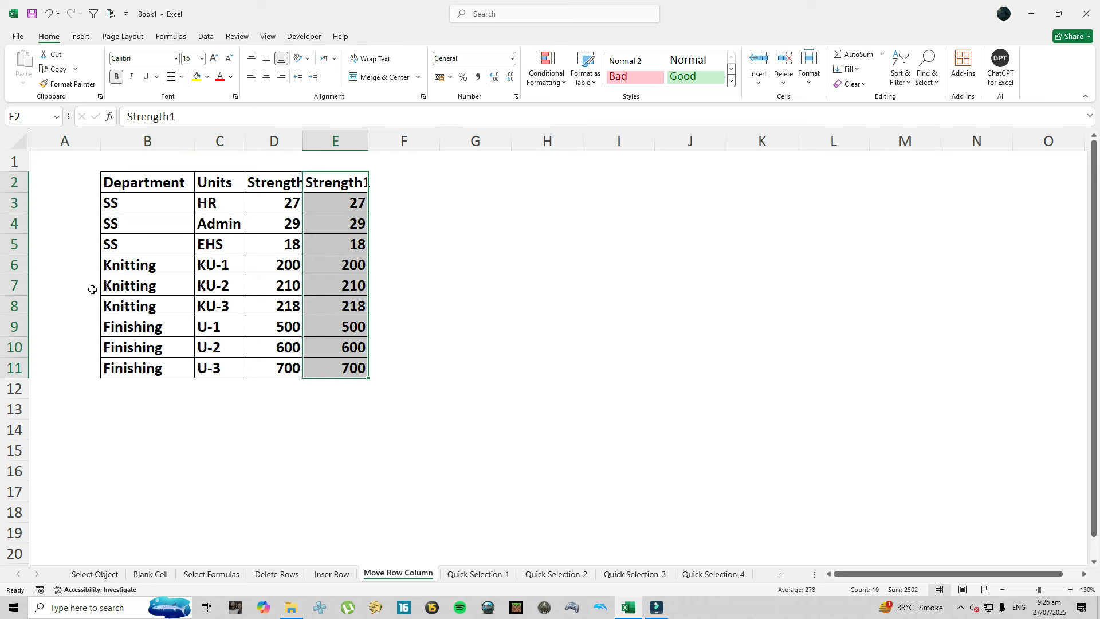
{"action": "left_click_drag", "start_coordinate": [140, 366], "coordinate": [331, 369]}
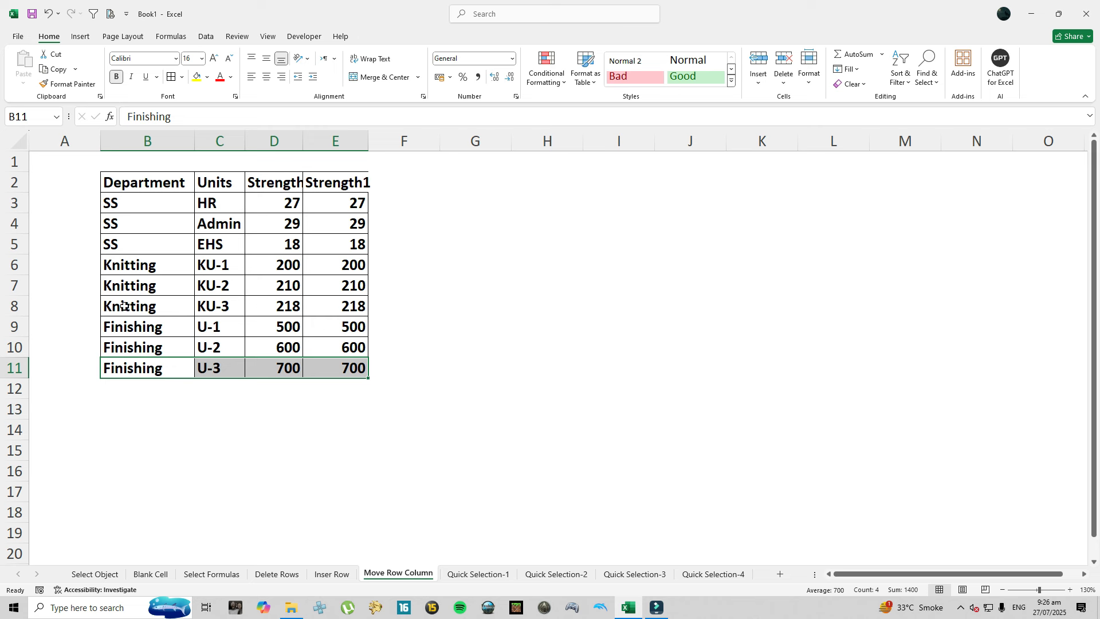
{"action": "left_click", "coordinate": [114, 267]}
{"action": "left_click", "coordinate": [15, 266]}
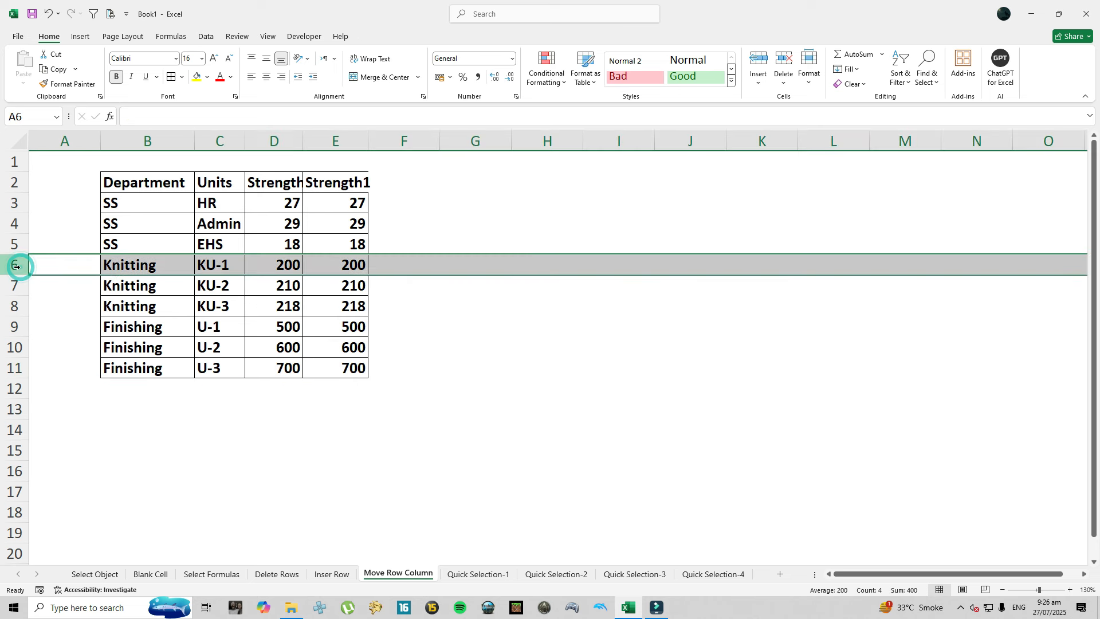
Step: Move the Finishing U-3 record B11:E11 up to B6:E6, inserting it above the Knitting KU-1 record without overwriting any data
{"action": "left_click_drag", "start_coordinate": [112, 370], "coordinate": [344, 380]}
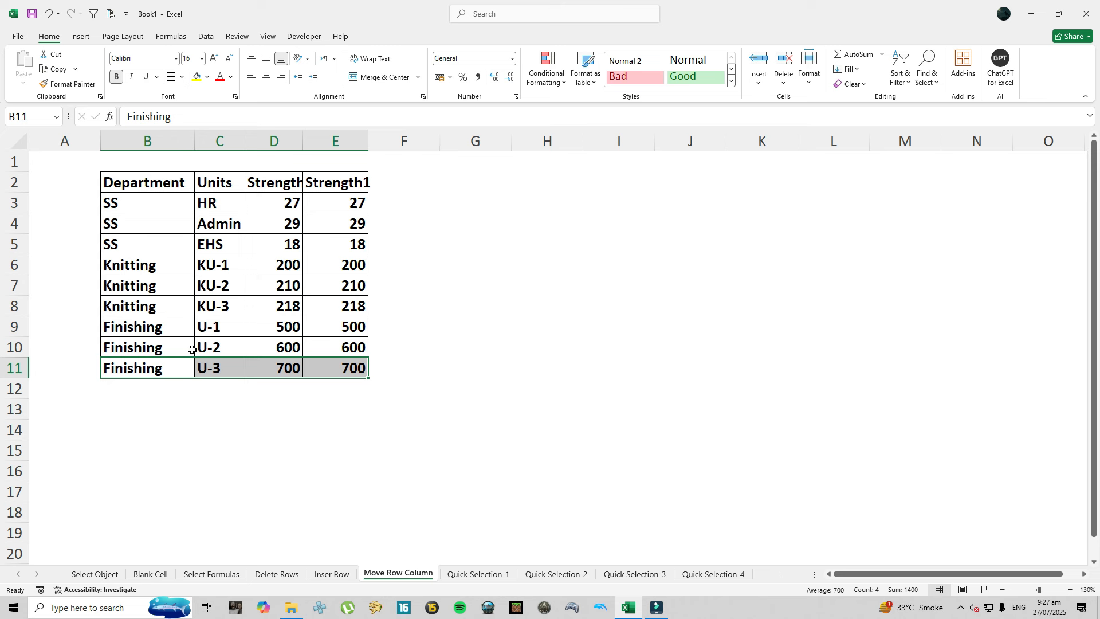
{"action": "left_click_drag", "start_coordinate": [192, 350], "coordinate": [184, 263]}
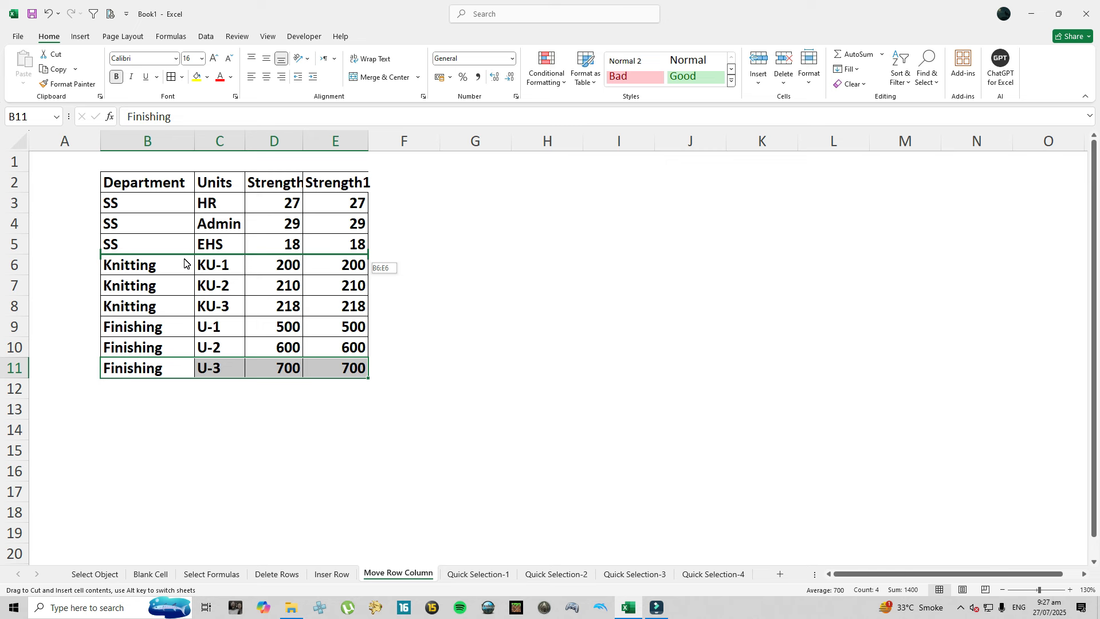
{"action": "left_click_drag", "start_coordinate": [184, 264], "coordinate": [184, 261]}
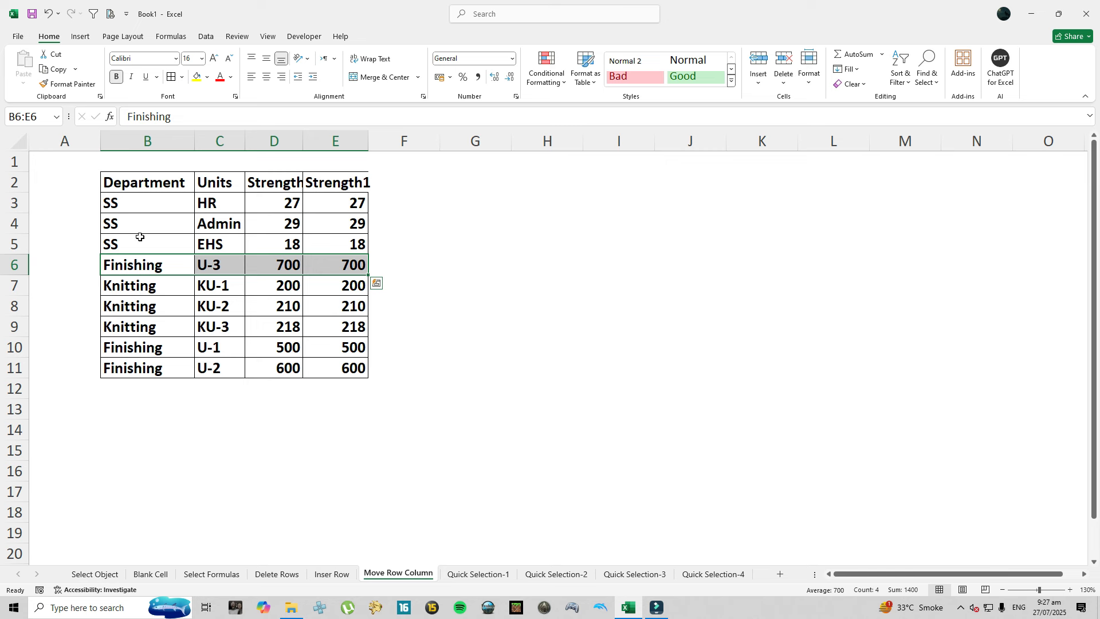
Step: Move the Strength1 column E2:E11 between Department and Units, shifting the other columns over, and autofit column C
{"action": "left_click_drag", "start_coordinate": [287, 179], "coordinate": [288, 370]}
{"action": "left_click_drag", "start_coordinate": [344, 179], "coordinate": [339, 369]}
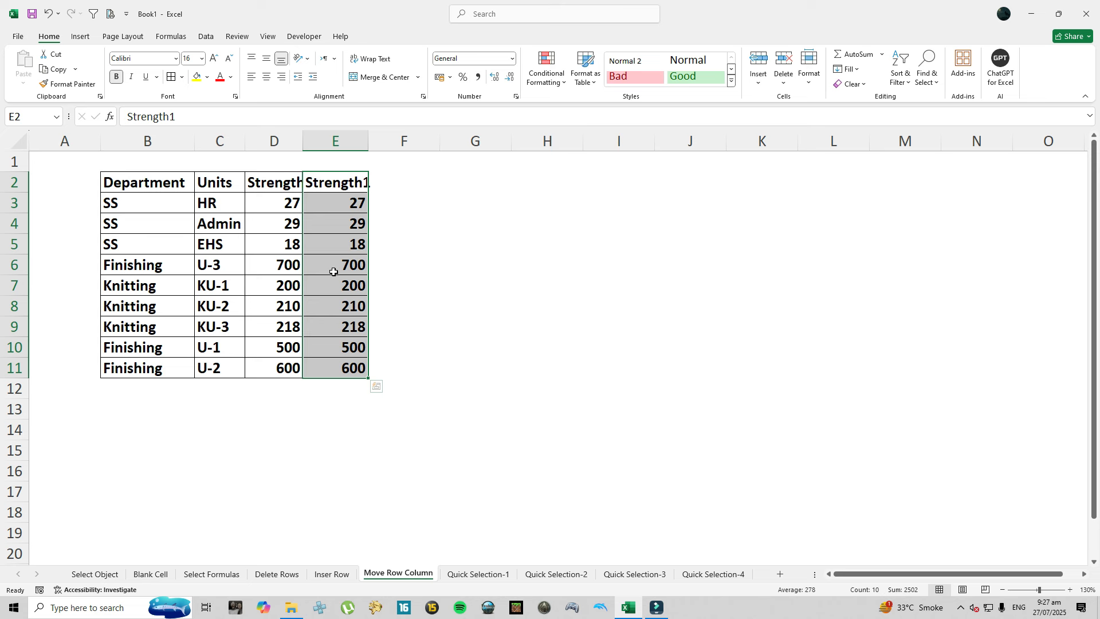
{"action": "left_click_drag", "start_coordinate": [305, 242], "coordinate": [211, 247]}
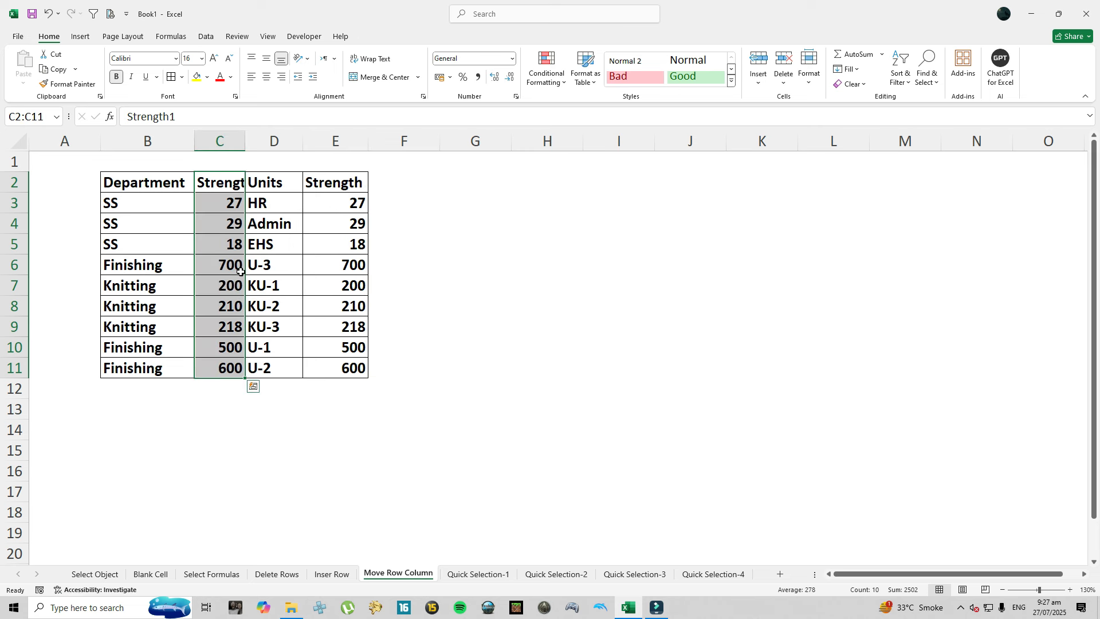
{"action": "double_click", "coordinate": [245, 141]}
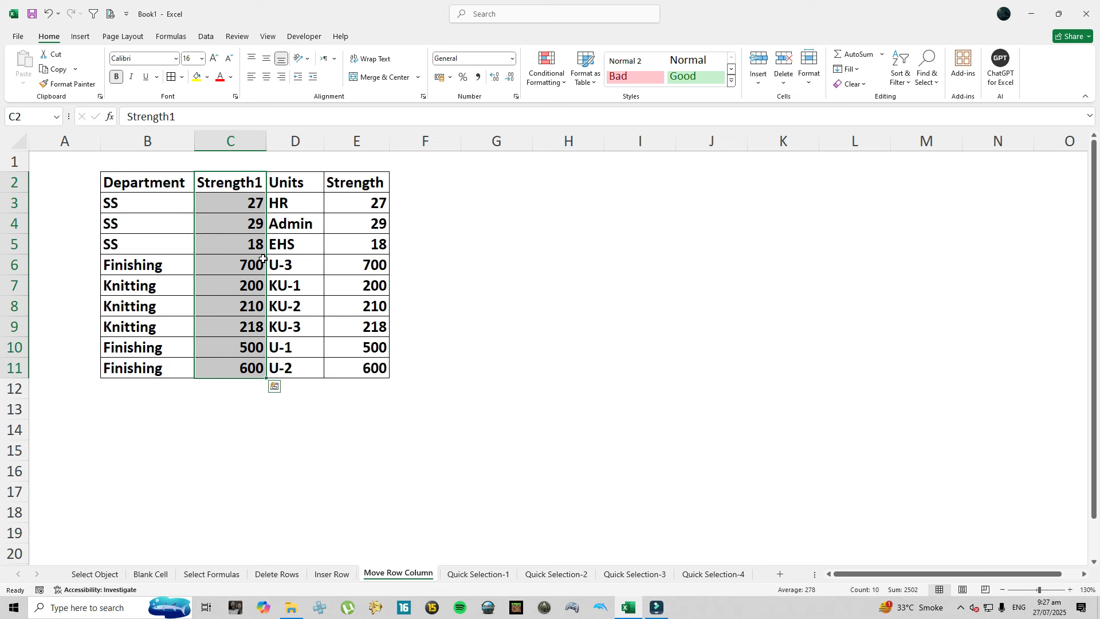
Step: Switch to the Quick Selection-1 sheet and select cell C3 next to the Average label
{"action": "left_click", "coordinate": [474, 573]}
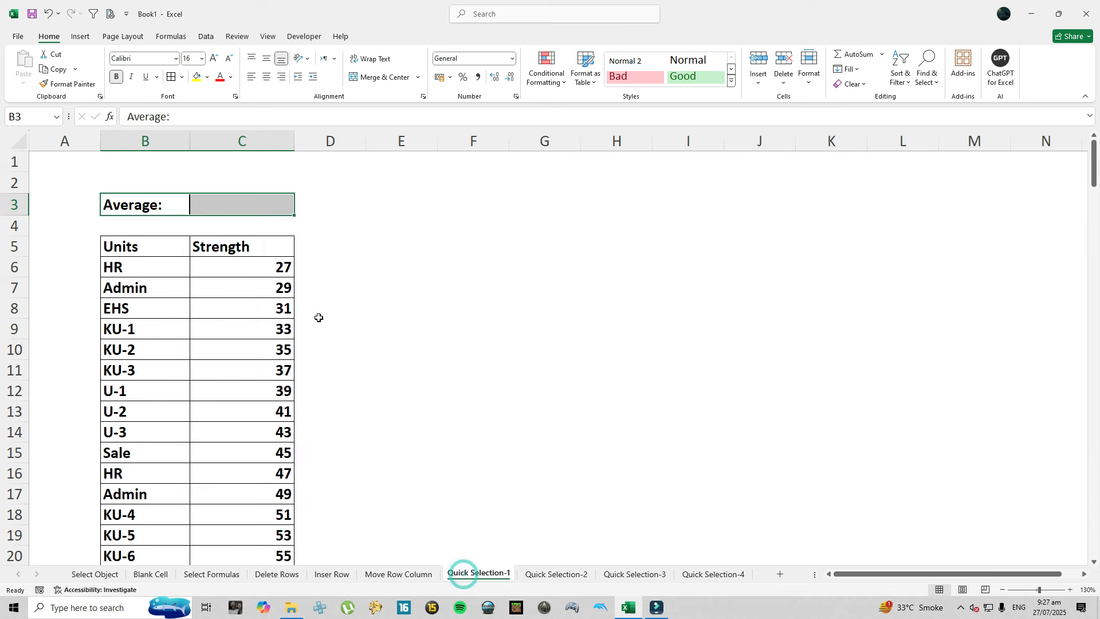
{"action": "left_click", "coordinate": [275, 270]}
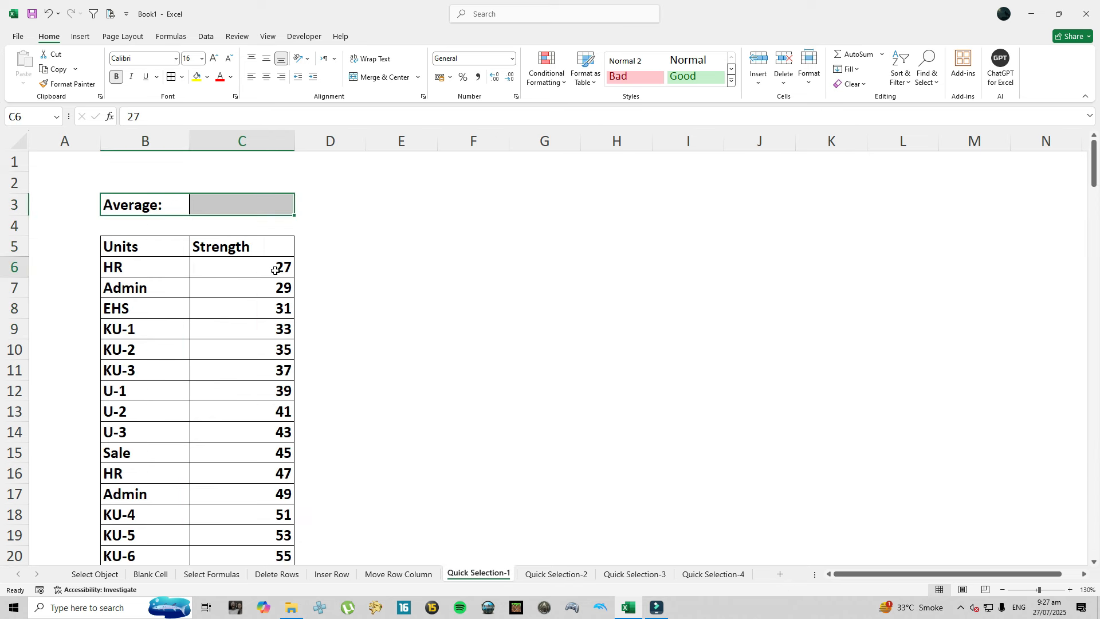
{"action": "left_click", "coordinate": [248, 206]}
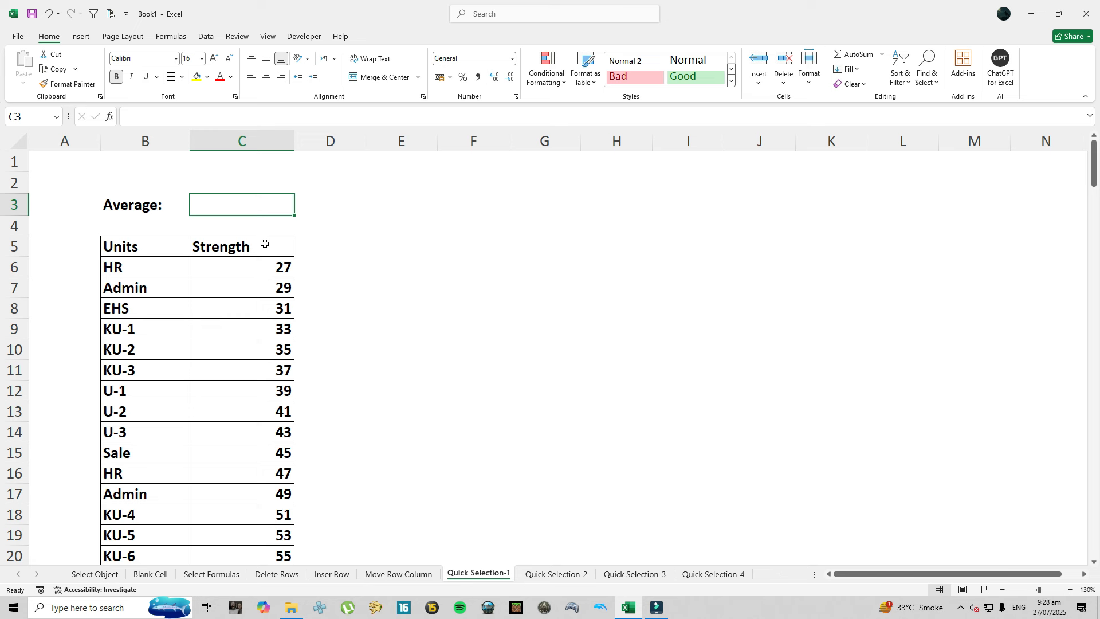
{"action": "type", "text": "="}
{"action": "type", "text": "av"}
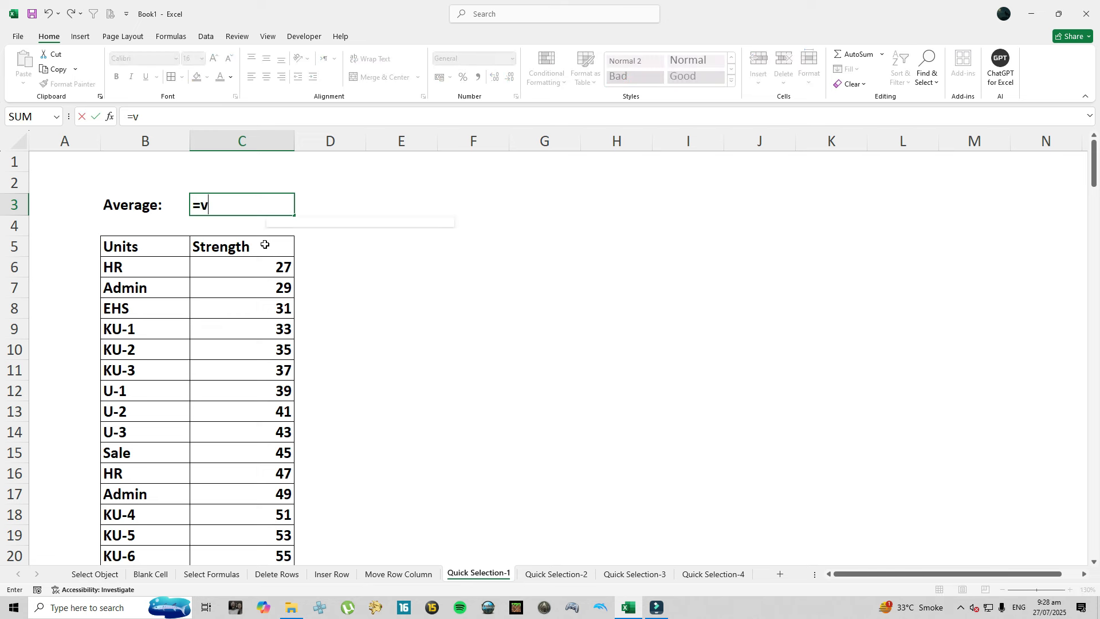
{"action": "key", "text": "BackSpace"}
{"action": "key", "text": "BackSpace"}
{"action": "type", "text": "aver"}
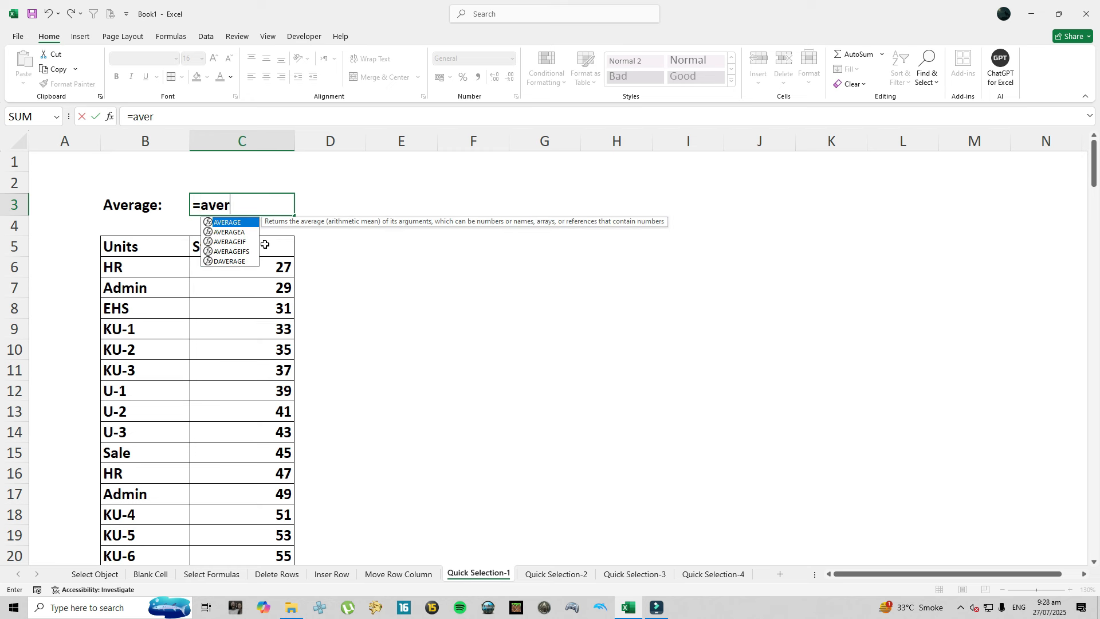
{"action": "key", "text": "Tab"}
{"action": "left_click_drag", "start_coordinate": [251, 267], "coordinate": [235, 535]}
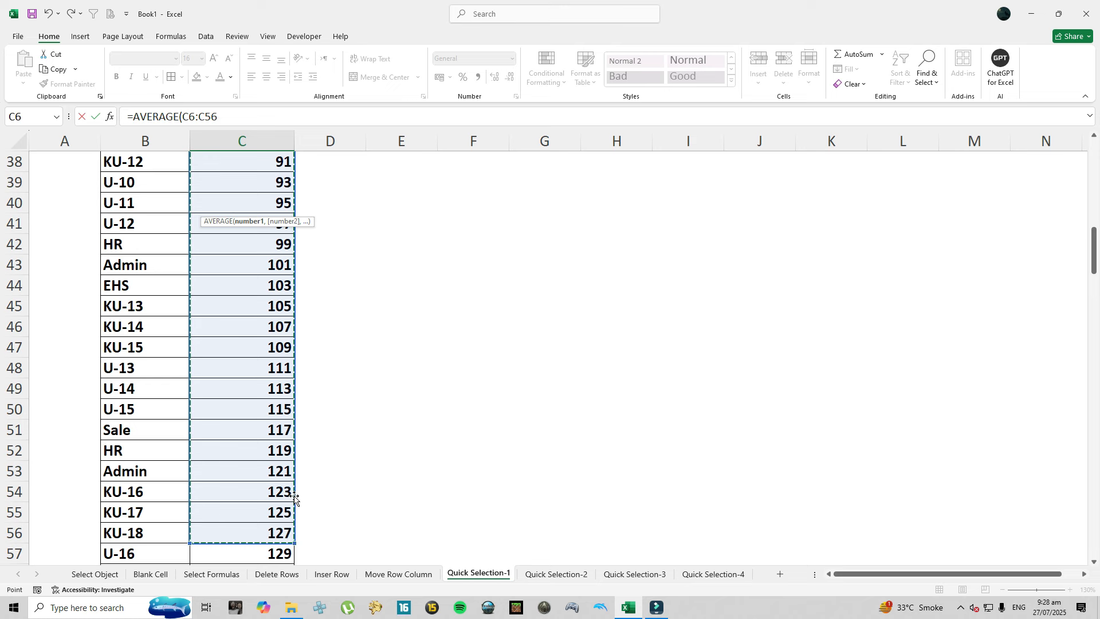
{"action": "key", "text": "Escape"}
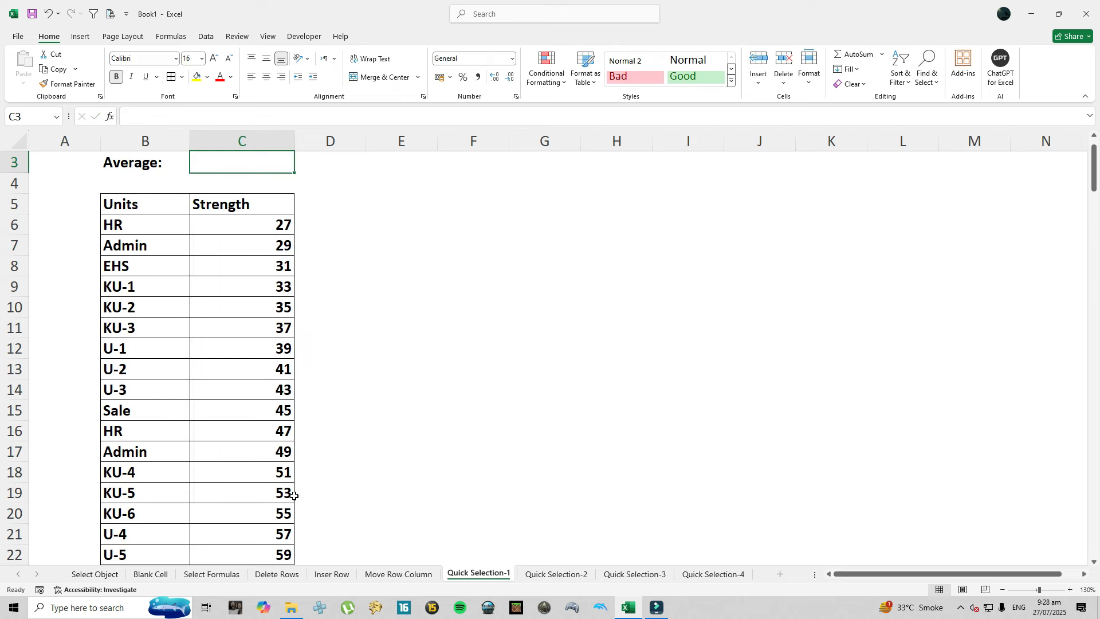
Step: Enter =AVERAGE(C6:C177) in C3, extending the range from C6 straight down to the last filled Strength cell
{"action": "scroll", "coordinate": [294, 495], "scroll_direction": "up", "scroll_amount": 1}
{"action": "left_click", "coordinate": [265, 182]}
{"action": "type", "text": "="}
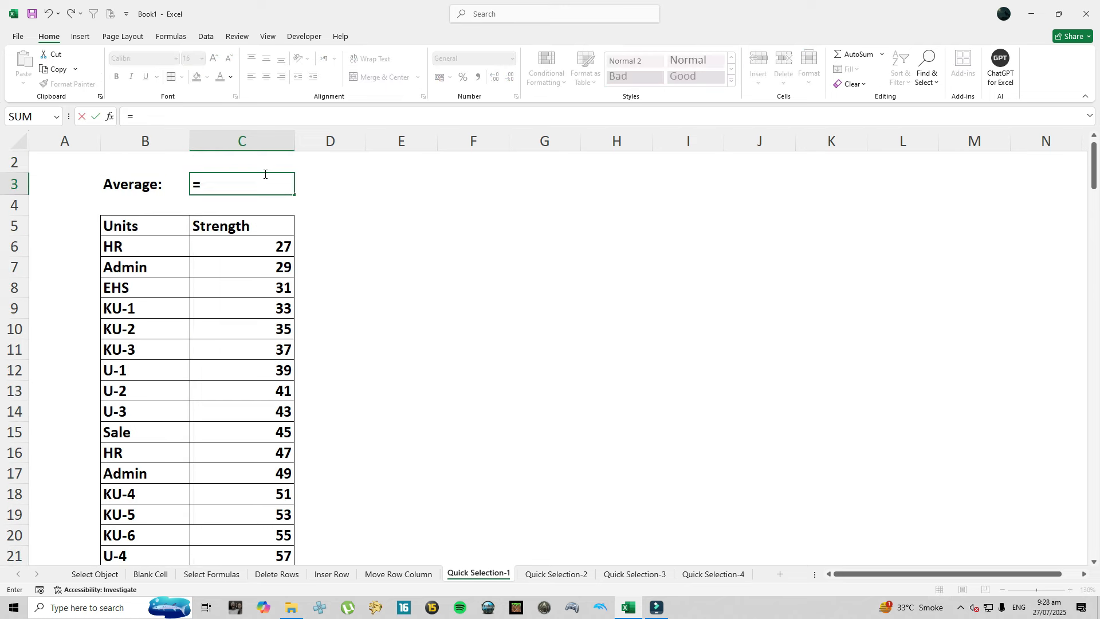
{"action": "type", "text": "aver"}
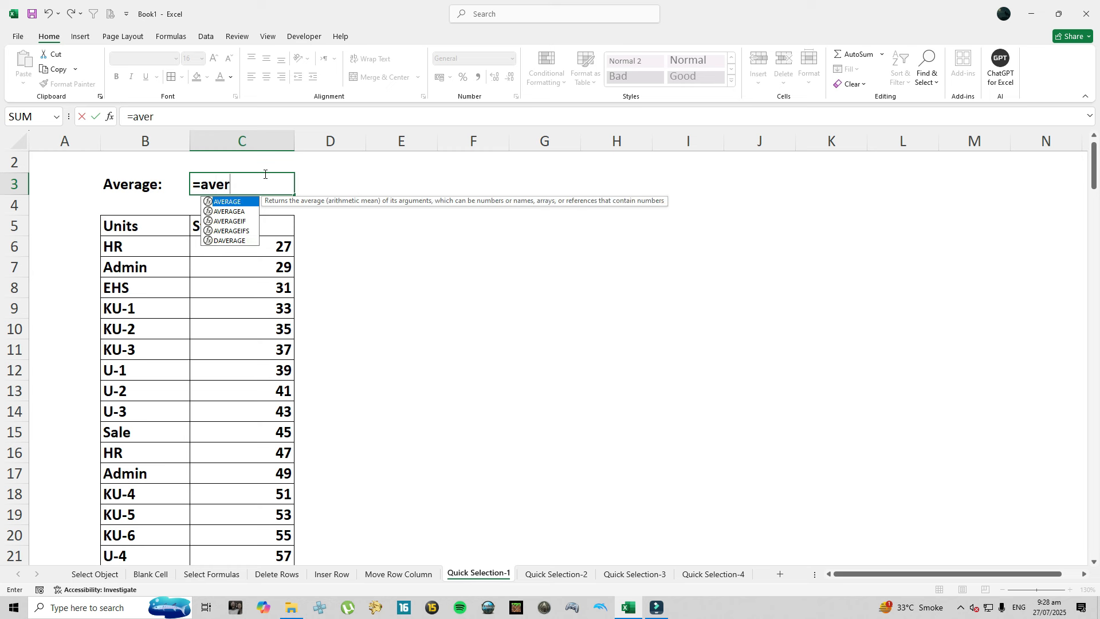
{"action": "key", "text": "Tab"}
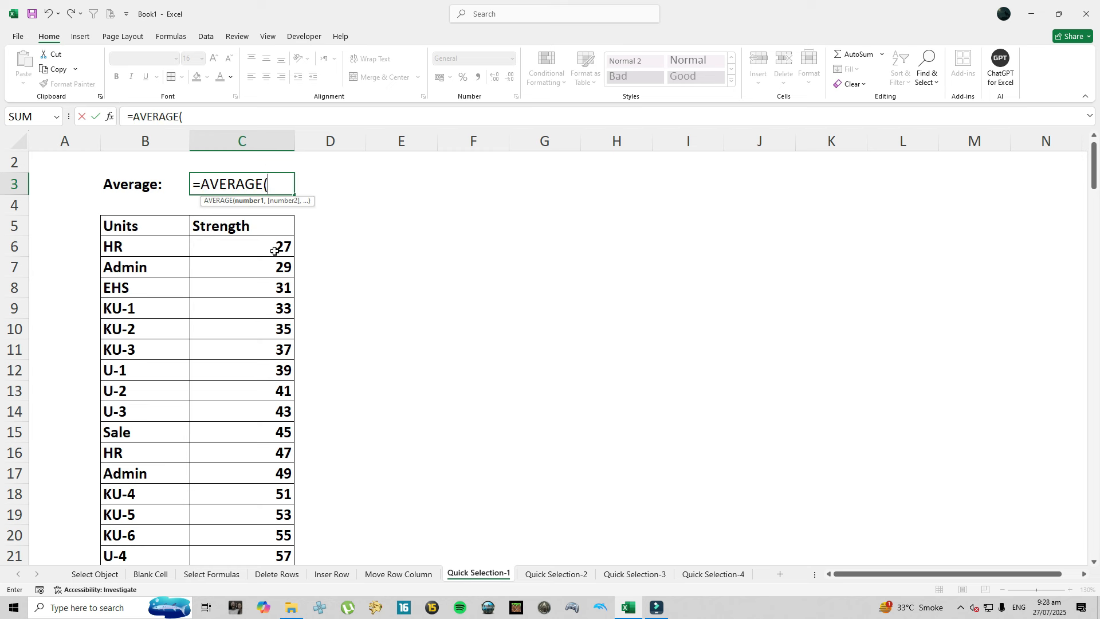
{"action": "left_click", "coordinate": [252, 249]}
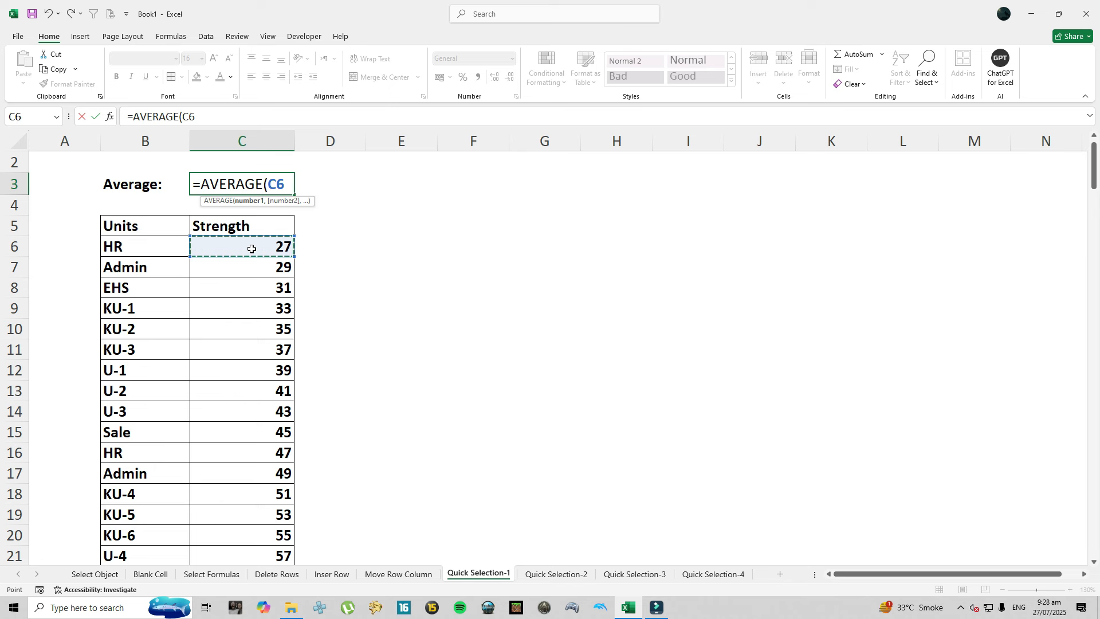
{"action": "key", "text": "ctrl+shift+Down"}
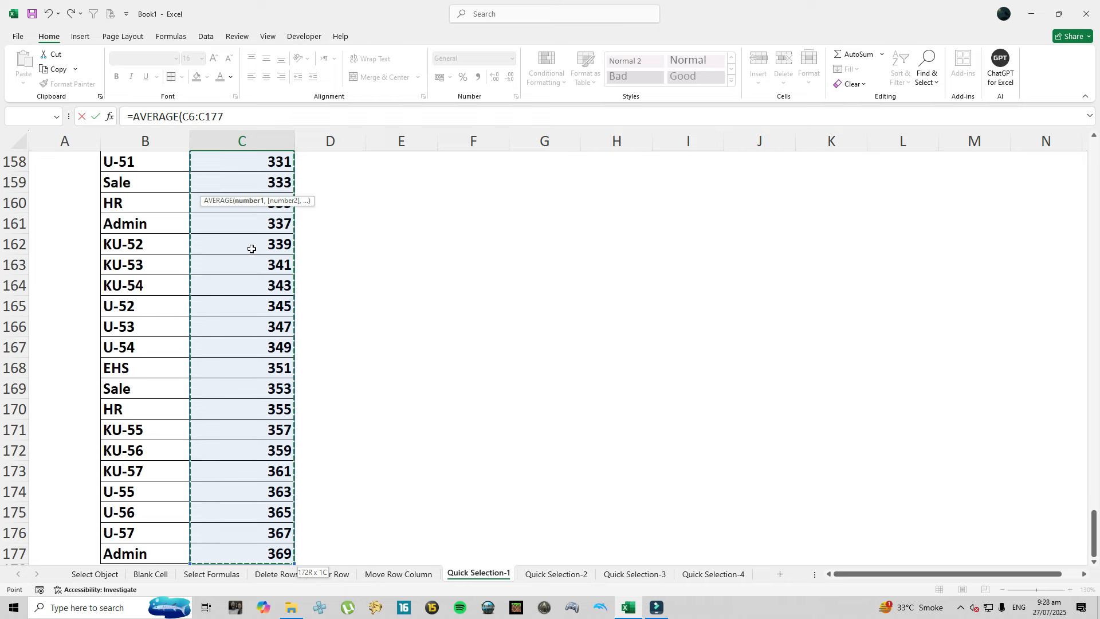
{"action": "key", "text": "Escape"}
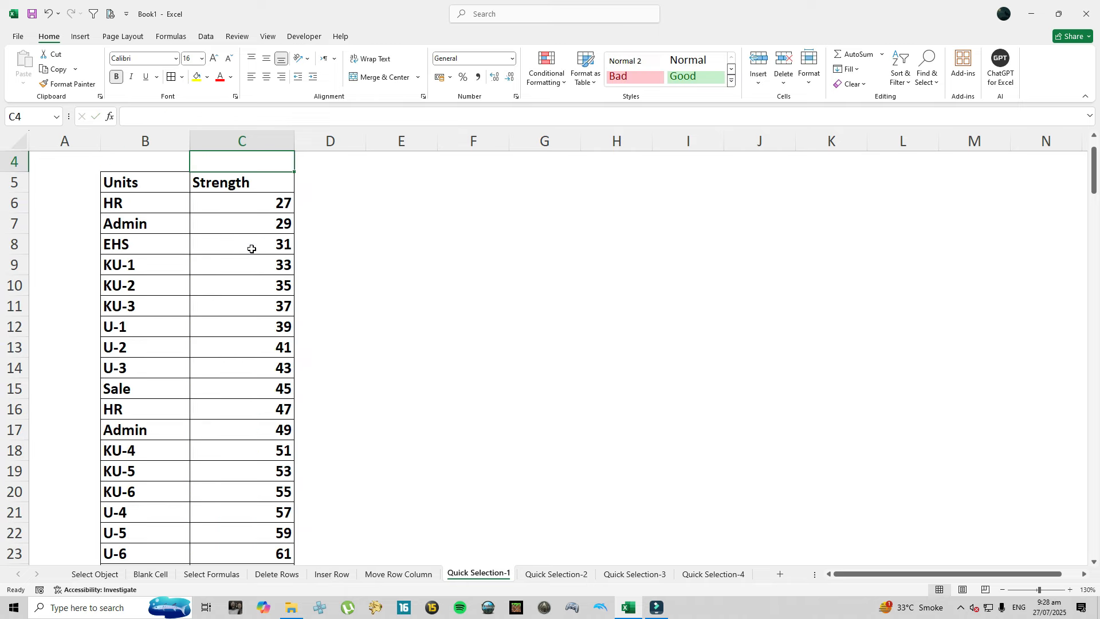
{"action": "key", "text": "Up"}
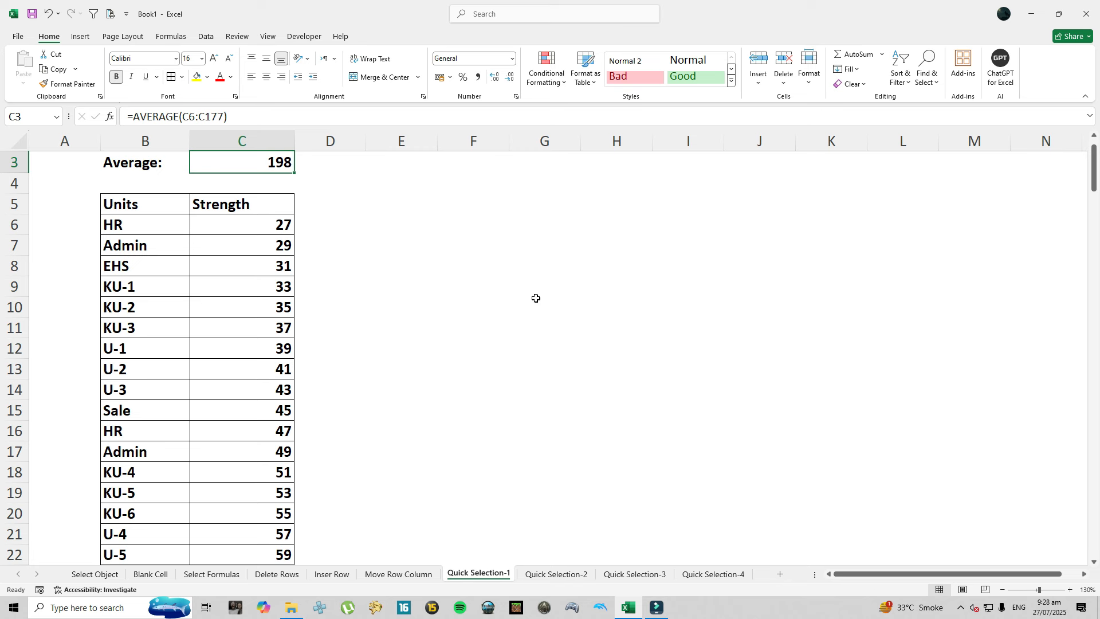
Step: Switch to the Quick Selection-2 sheet and examine the blank Strength cells C7, C13 and C17 and the first value in C5
{"action": "left_click", "coordinate": [559, 573]}
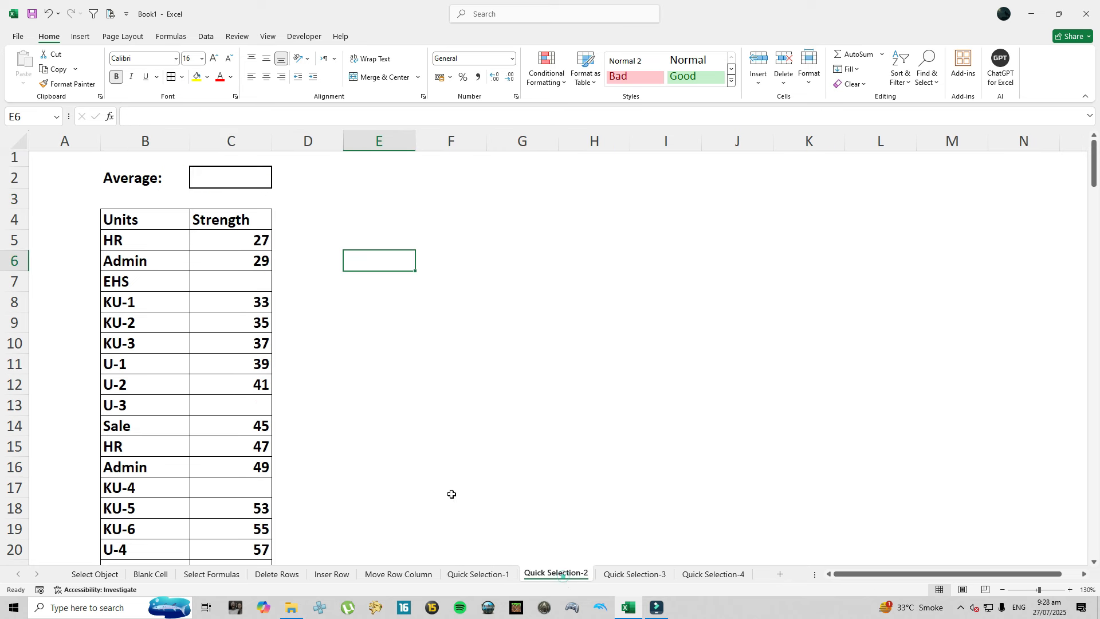
{"action": "left_click", "coordinate": [245, 281]}
{"action": "left_click", "coordinate": [239, 407]}
{"action": "left_click", "coordinate": [227, 491]}
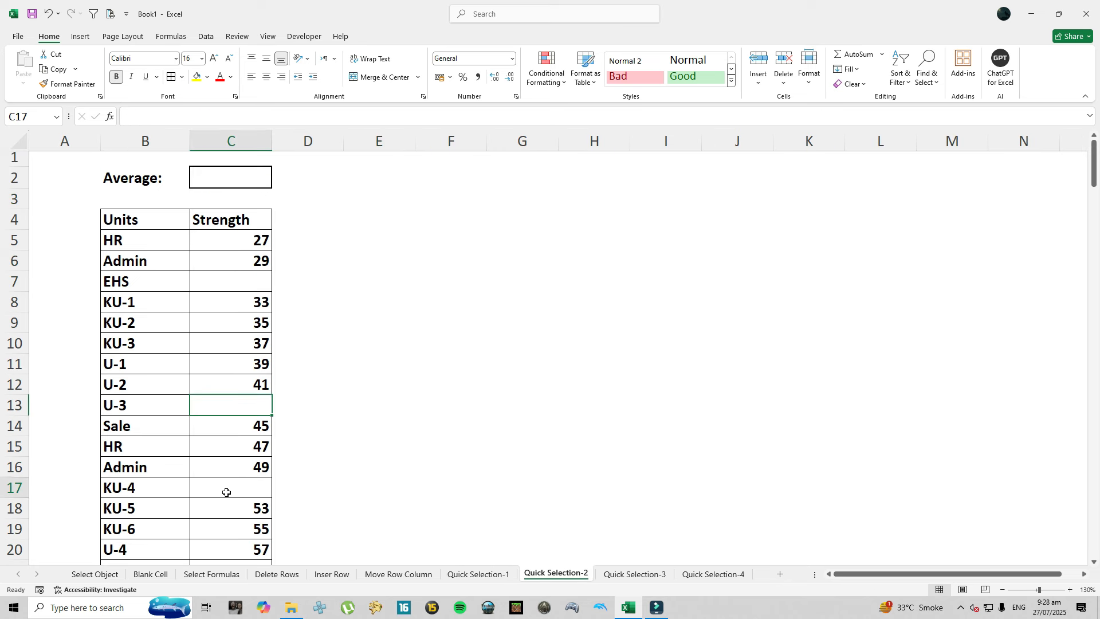
{"action": "left_click", "coordinate": [233, 236]}
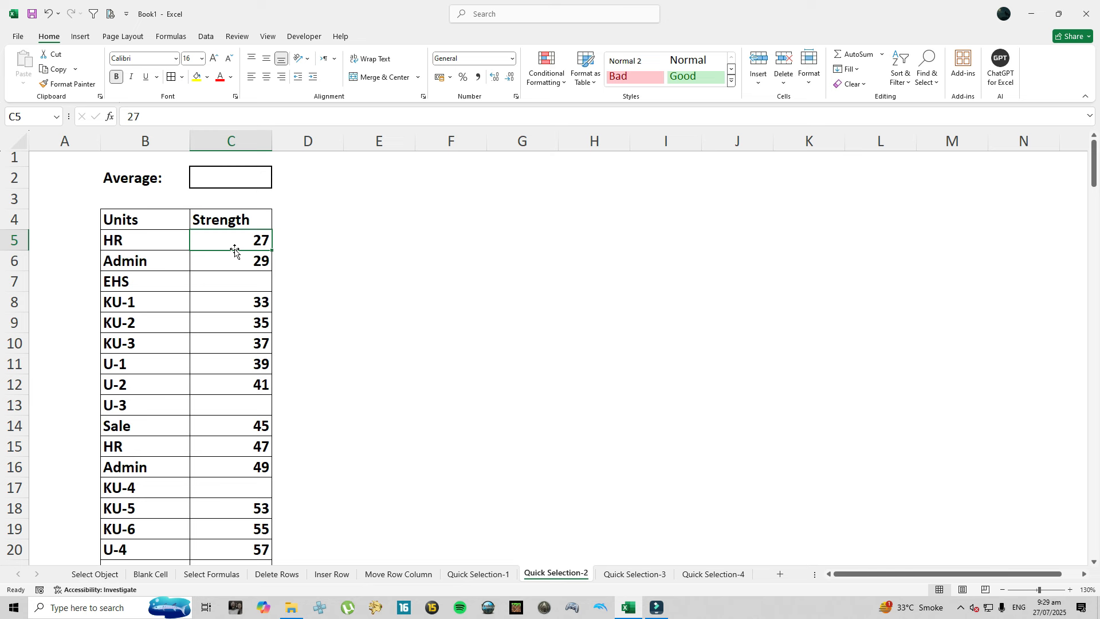
Step: Enter =AVERAGE(C5:C176) in C2, extending the range from C5 to the sheet's last used cell and narrowing it to column C
{"action": "left_click", "coordinate": [251, 175]}
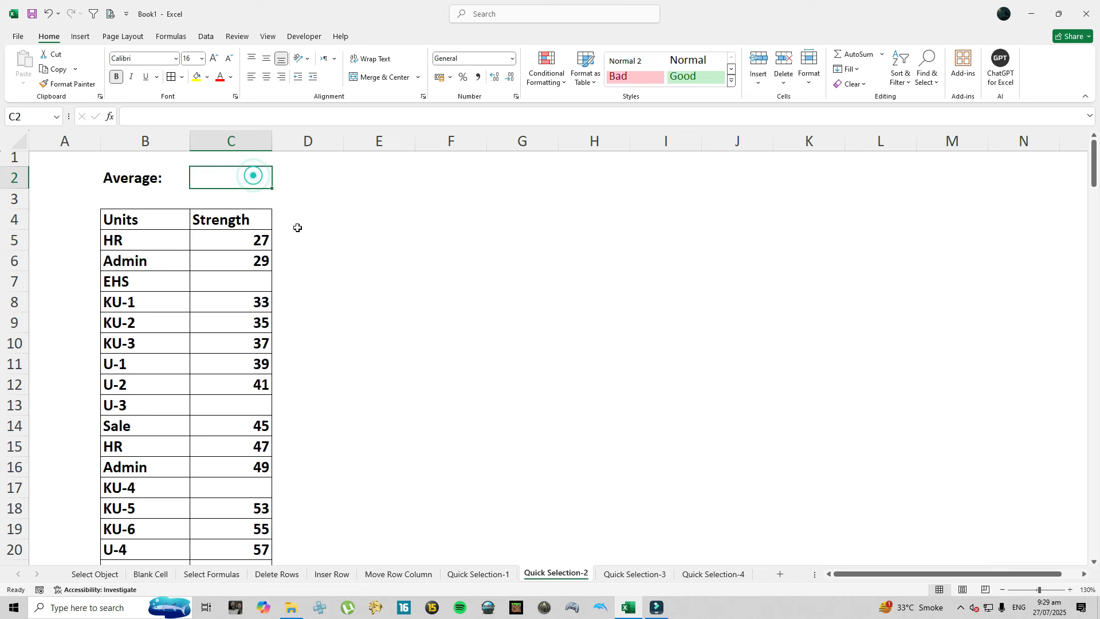
{"action": "type", "text": "=aver"}
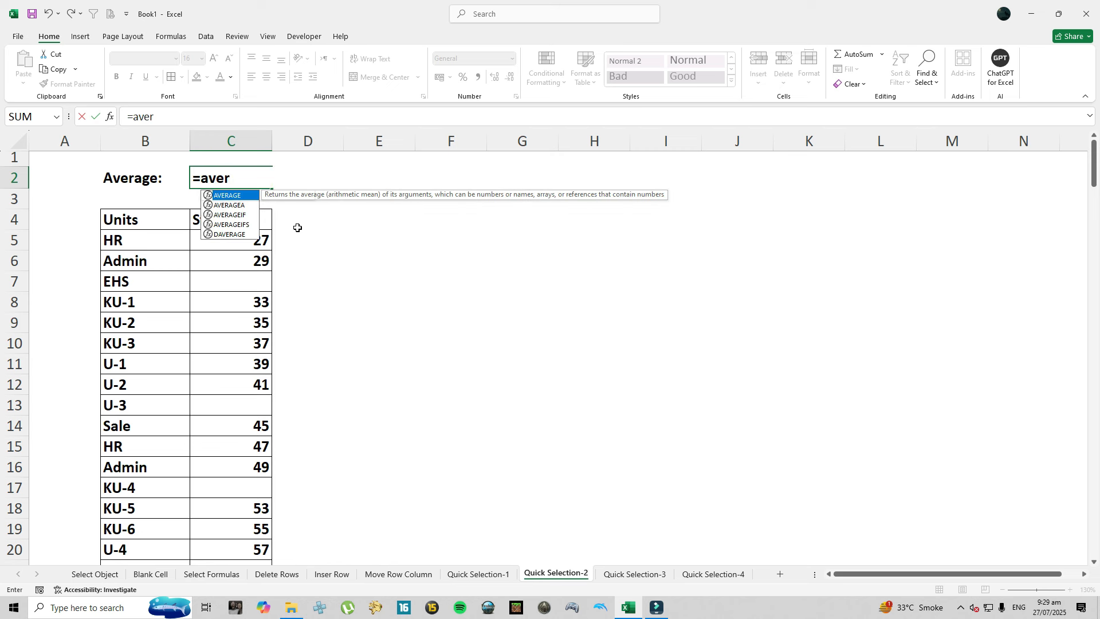
{"action": "key", "text": "Tab"}
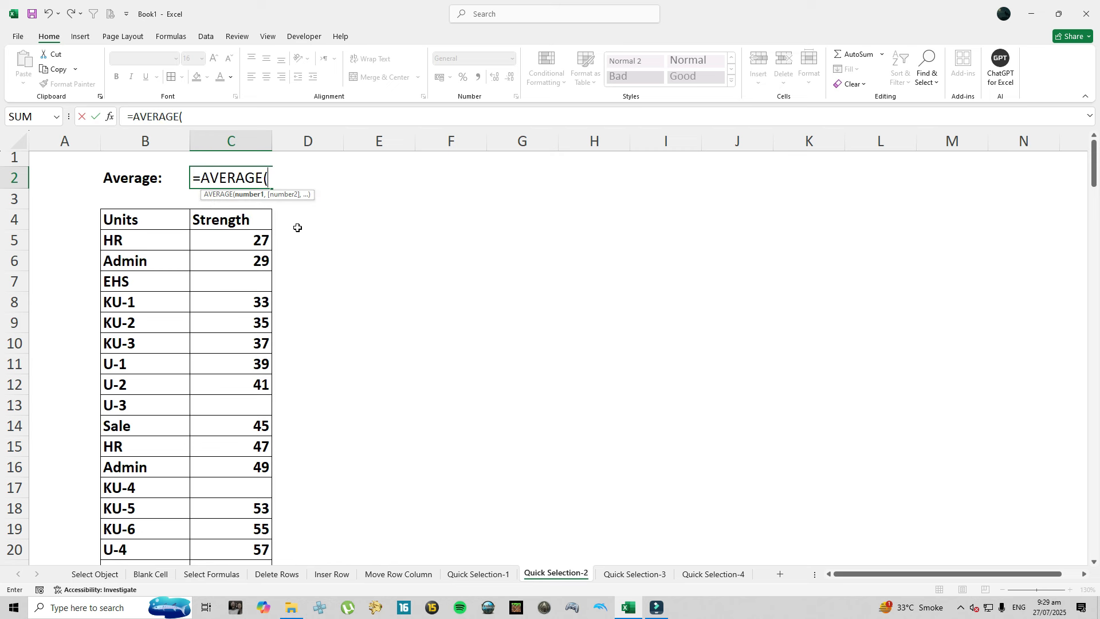
{"action": "left_click", "coordinate": [244, 242]}
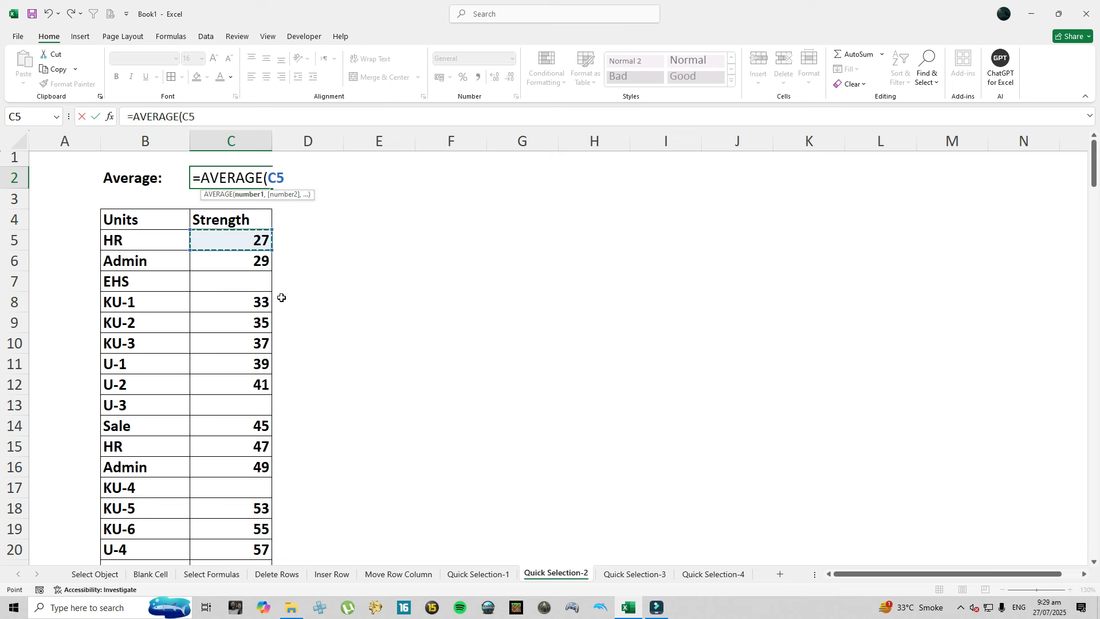
{"action": "key", "text": "ctrl+shift+End"}
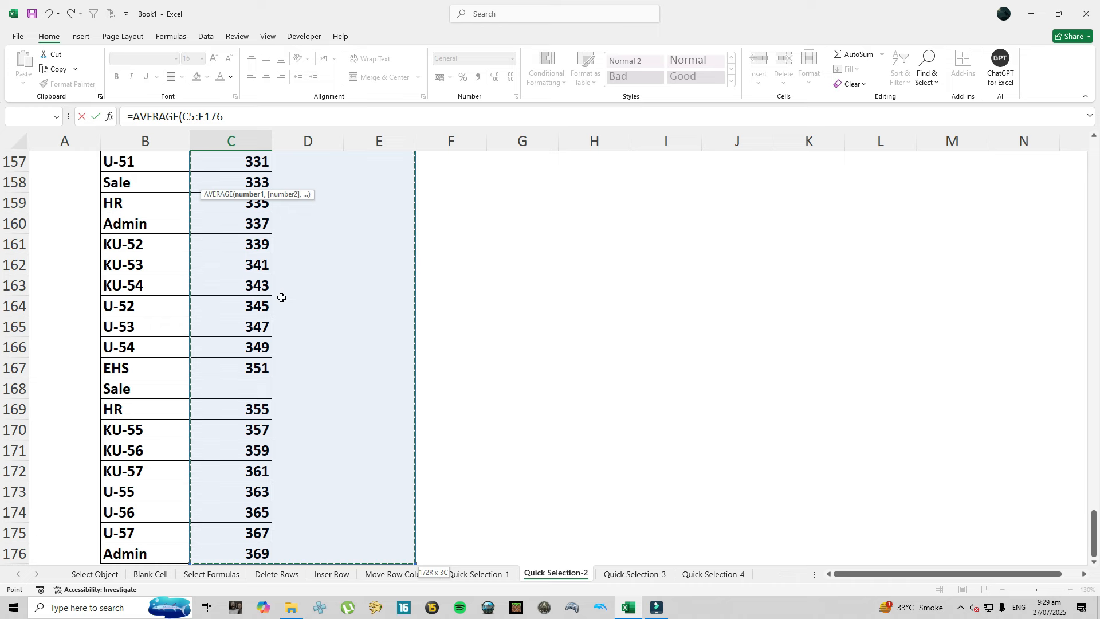
{"action": "key", "text": "shift+Left"}
{"action": "key", "text": "shift+Left"}
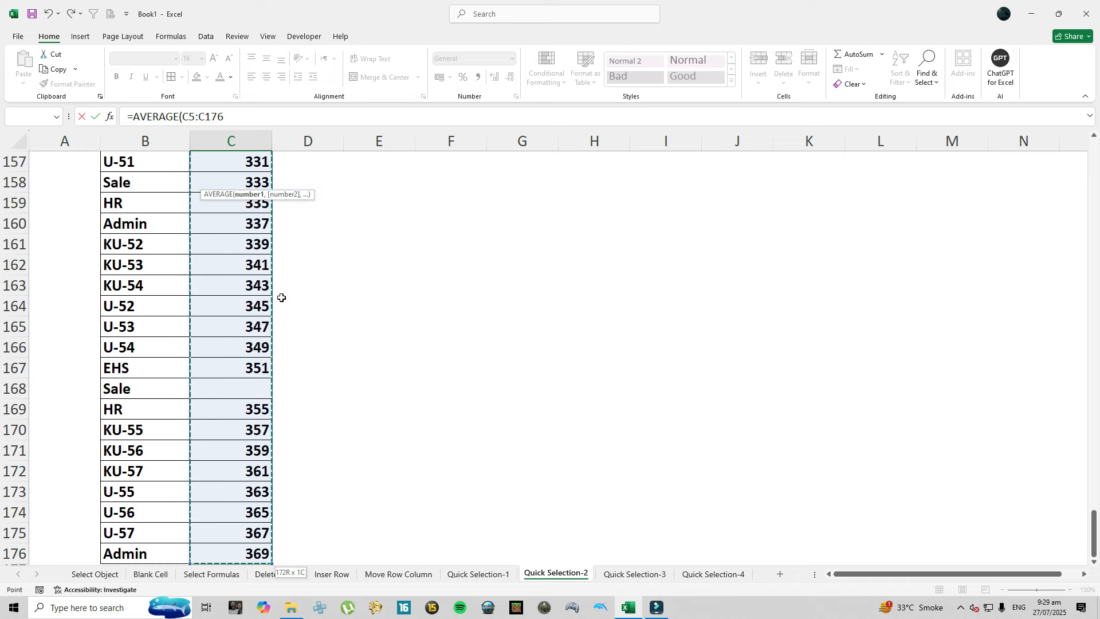
{"action": "key", "text": "Return"}
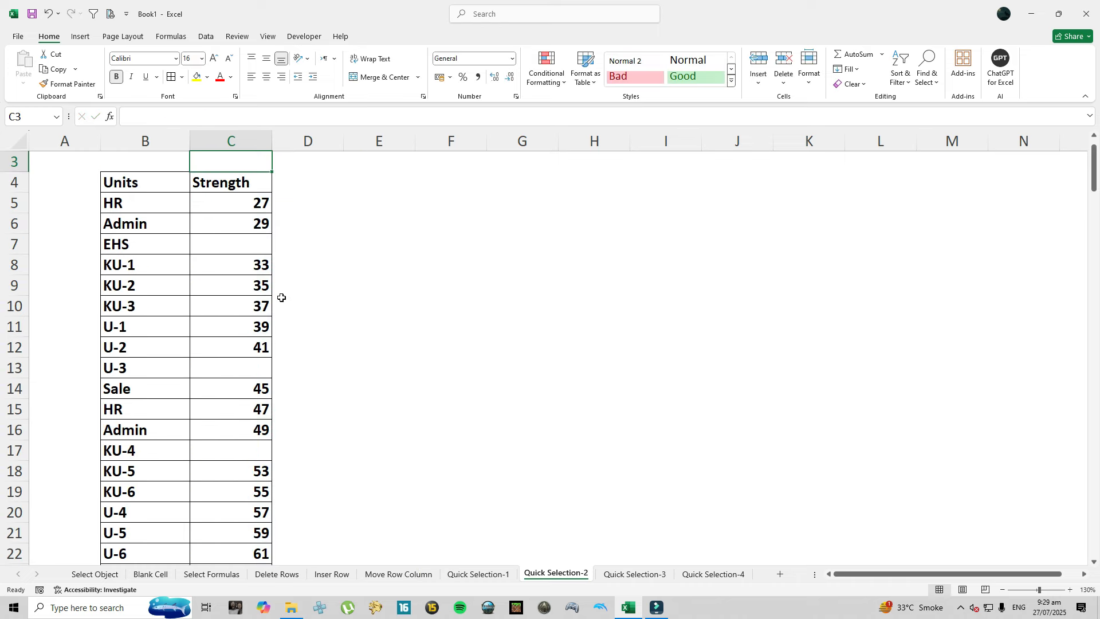
{"action": "key", "text": "Up"}
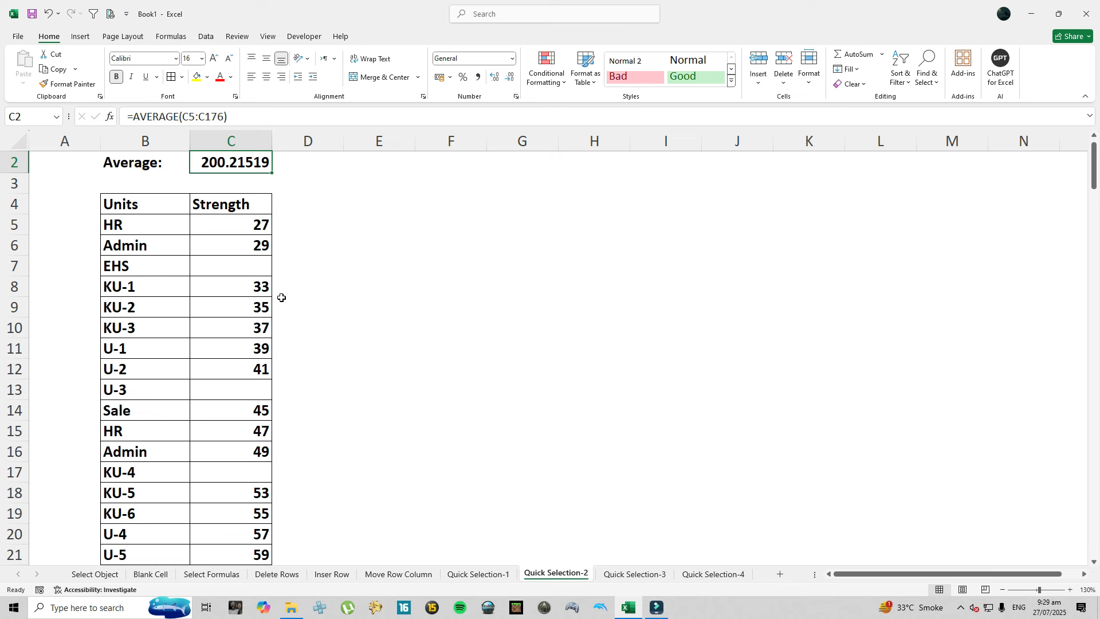
Step: On the Quick Selection-3 sheet, average the Strength values in C2 with =AVERAGE(C5:C176), extending to the last used cell and keeping only column C
{"action": "key", "text": "ctrl+Page_Down"}
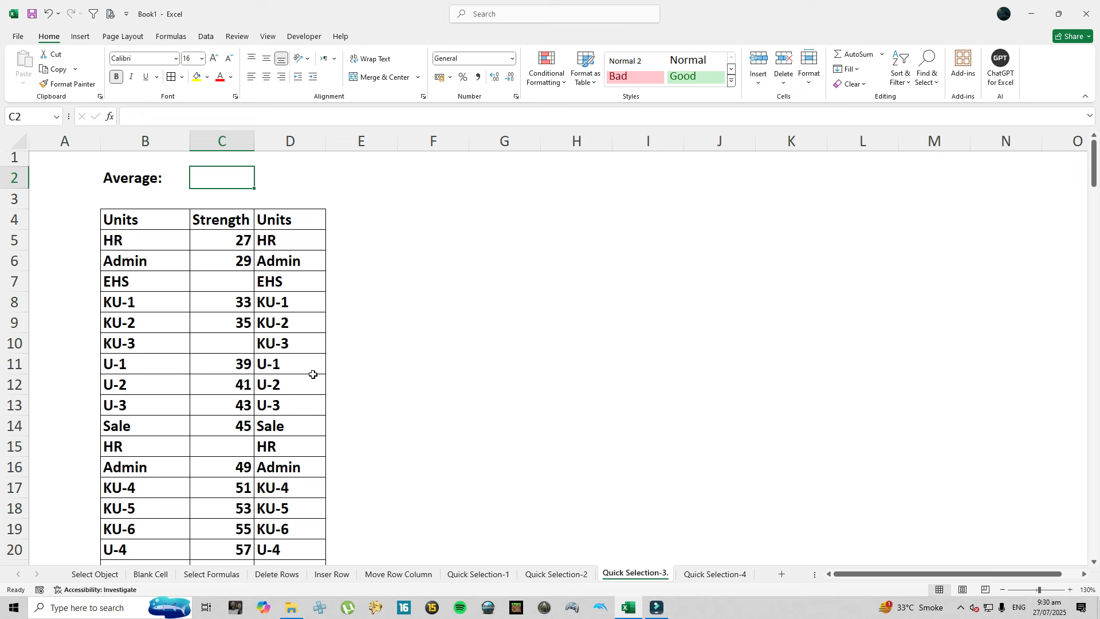
{"action": "type", "text": "="}
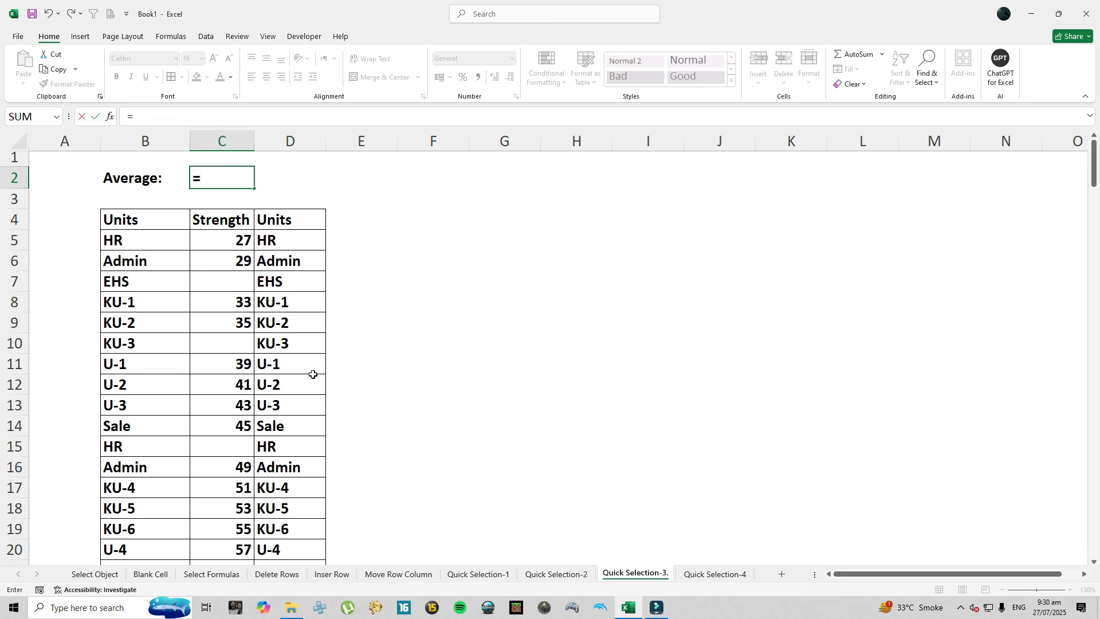
{"action": "type", "text": "aver"}
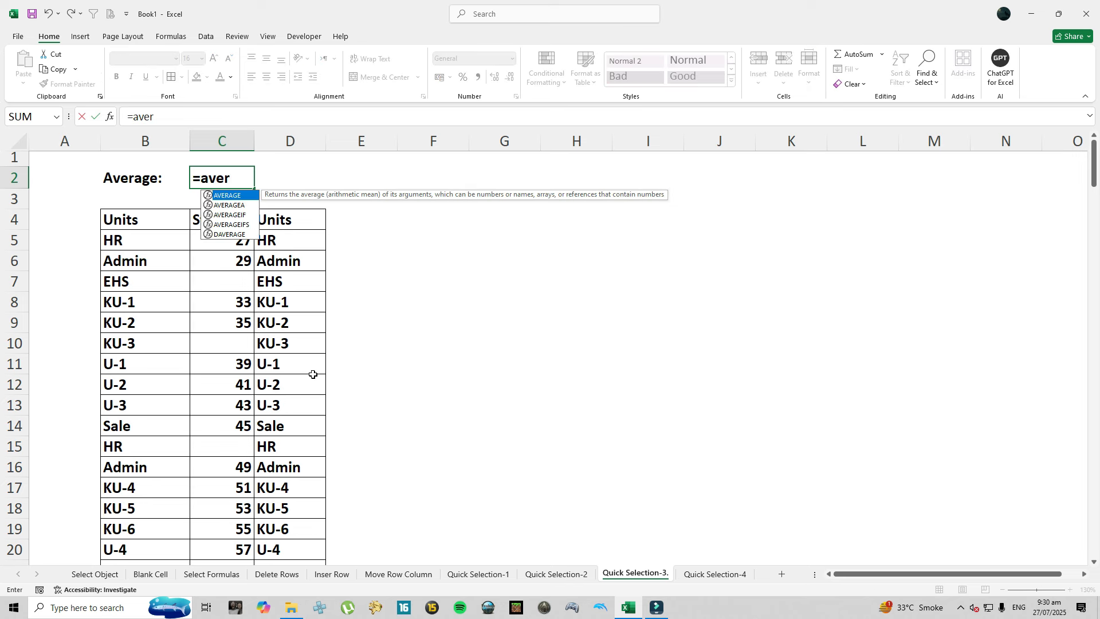
{"action": "key", "text": "Tab"}
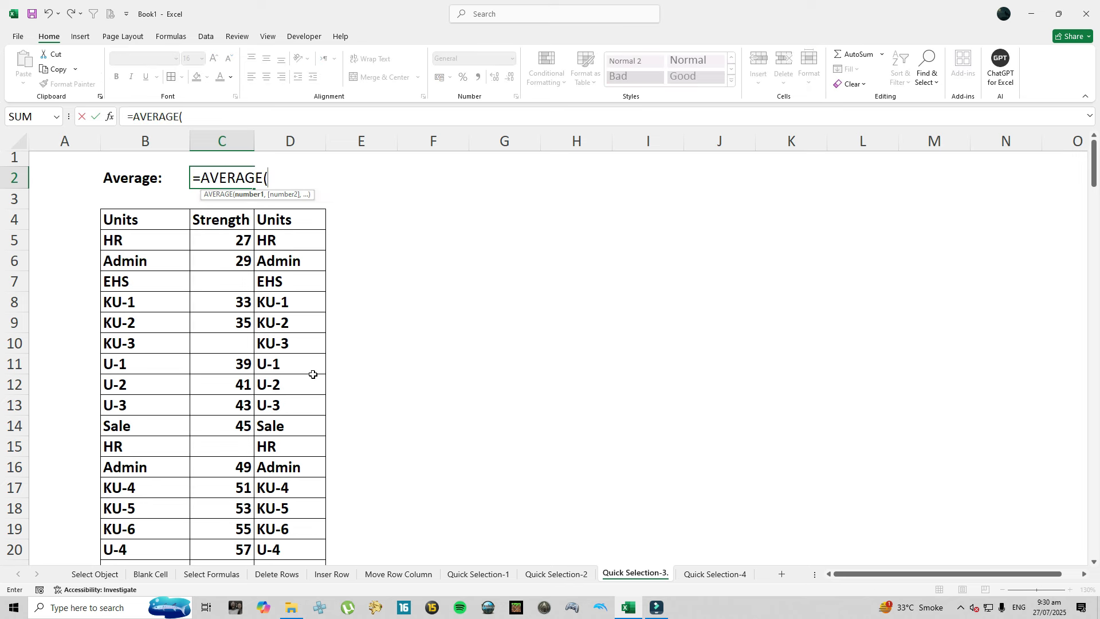
{"action": "left_click", "coordinate": [227, 242]}
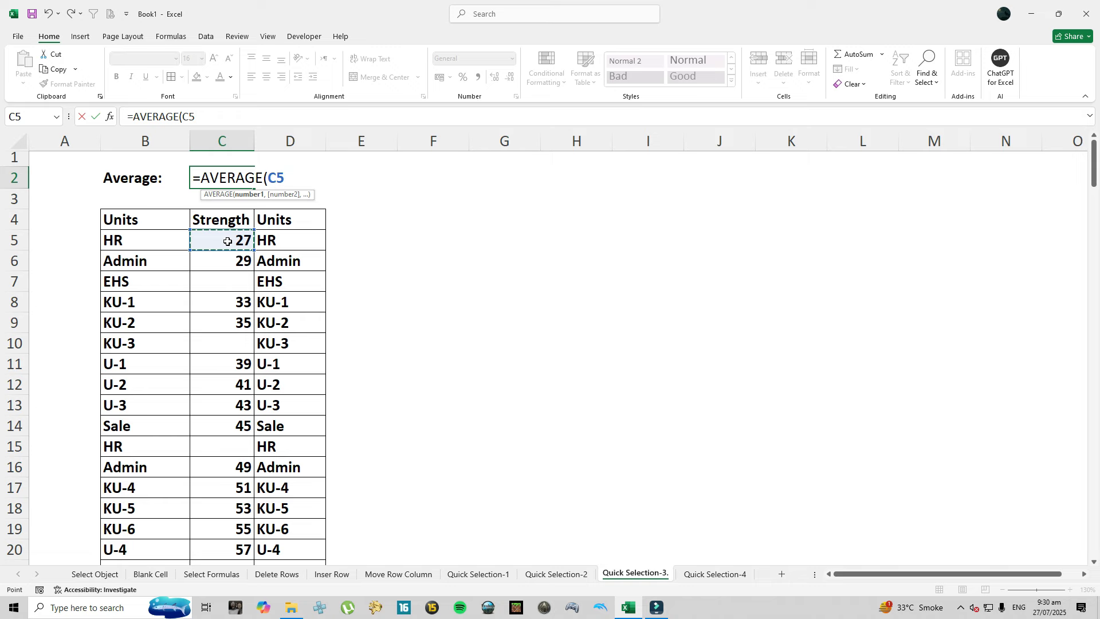
{"action": "key", "text": "ctrl+shift+End"}
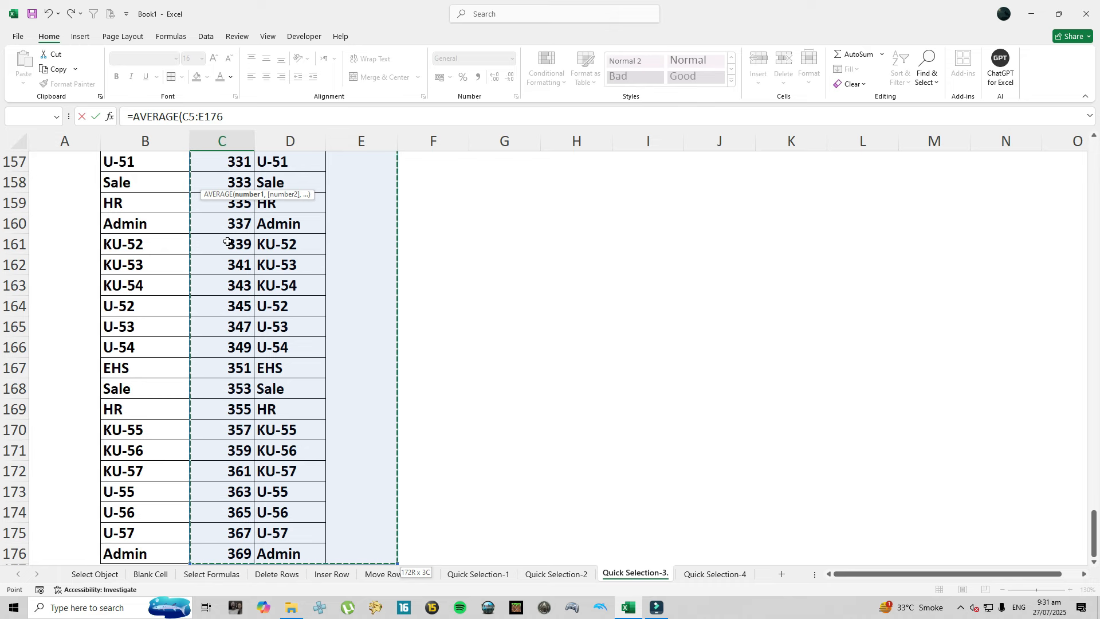
{"action": "key", "text": "shift+Left"}
{"action": "key", "text": "Escape"}
{"action": "key", "text": "Up"}
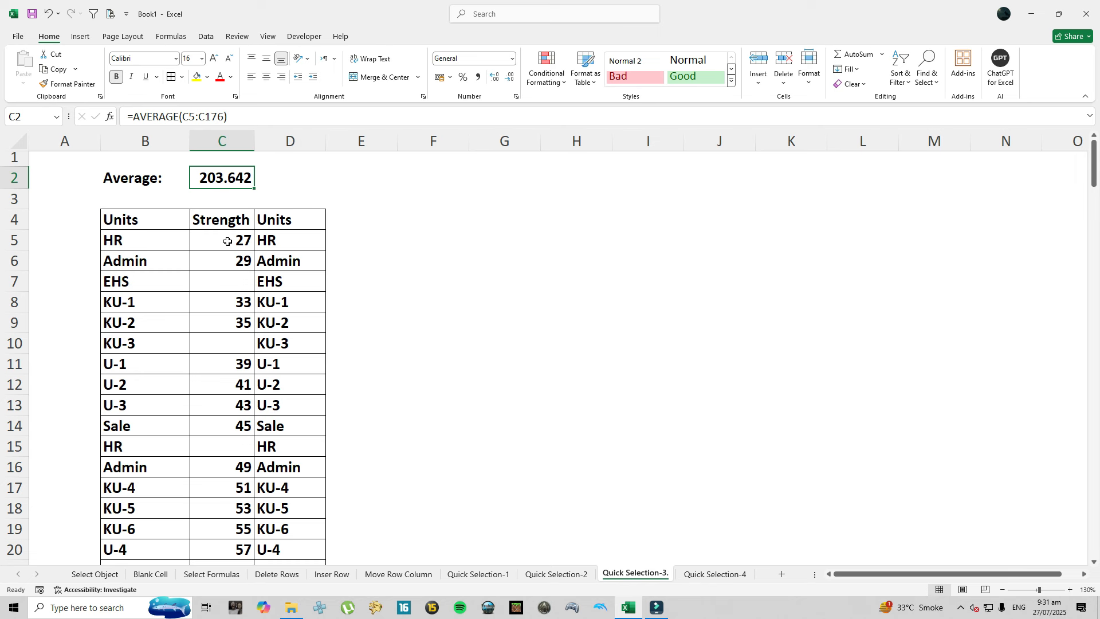
Step: On the Quick Selection-4 sheet, enter an AVERAGE formula in C2 that references the whole table column Table1[Strength]
{"action": "key", "text": "ctrl+Page_Down"}
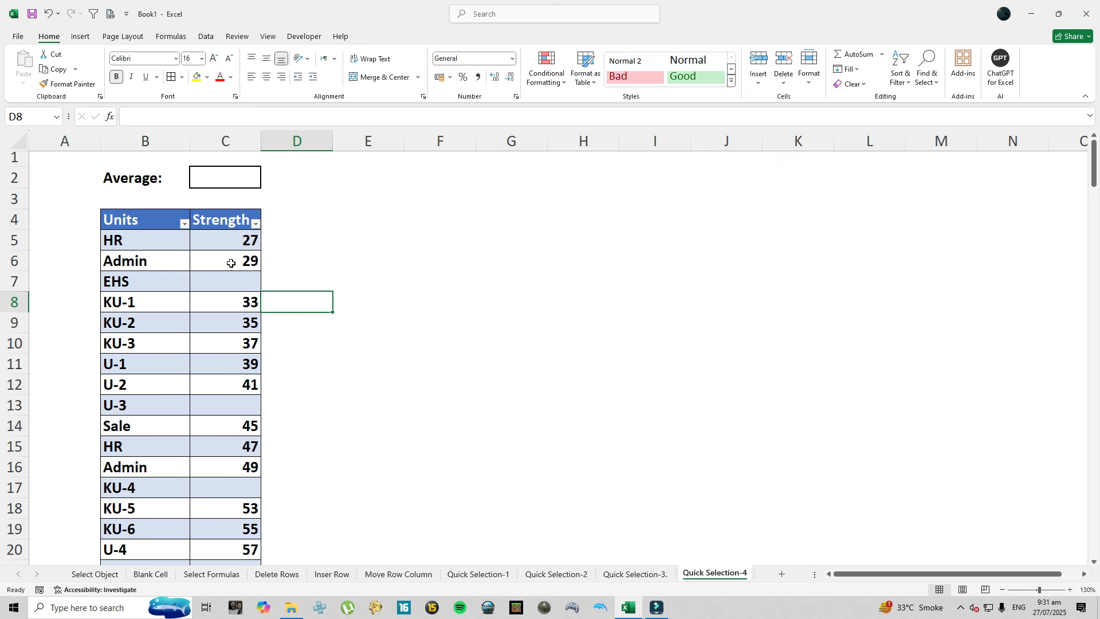
{"action": "left_click", "coordinate": [211, 176]}
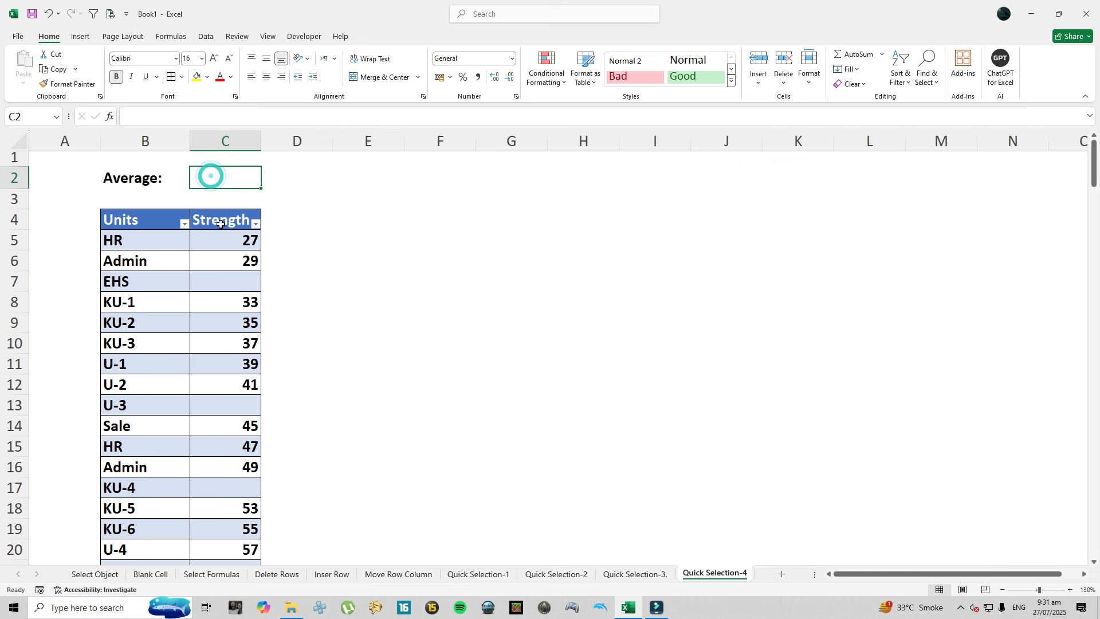
{"action": "type", "text": "=av"}
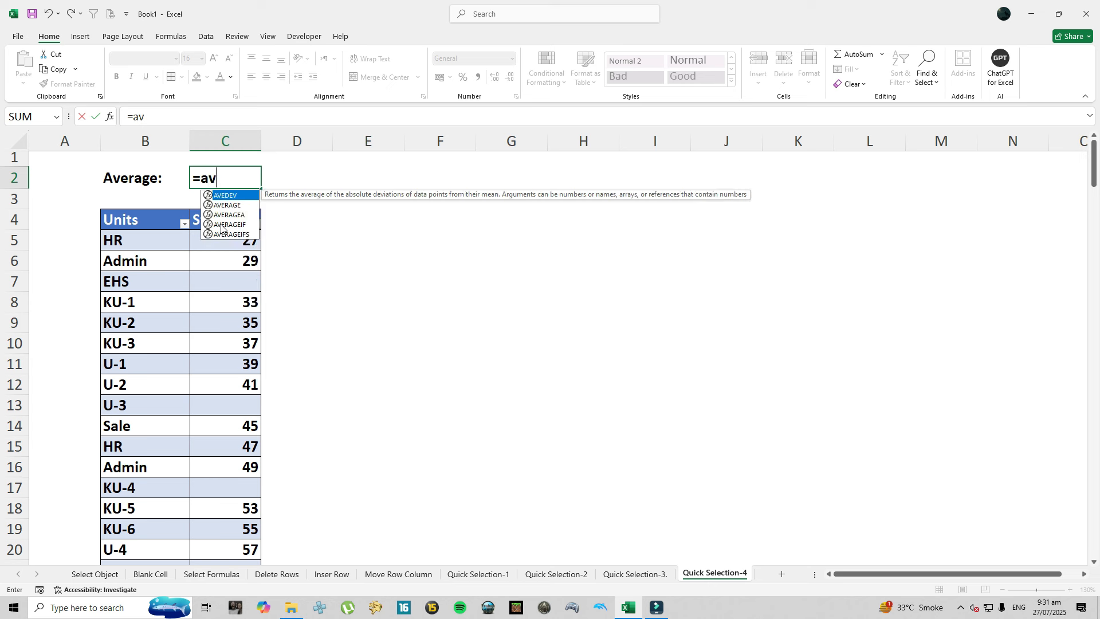
{"action": "key", "text": "Down"}
{"action": "key", "text": "Tab"}
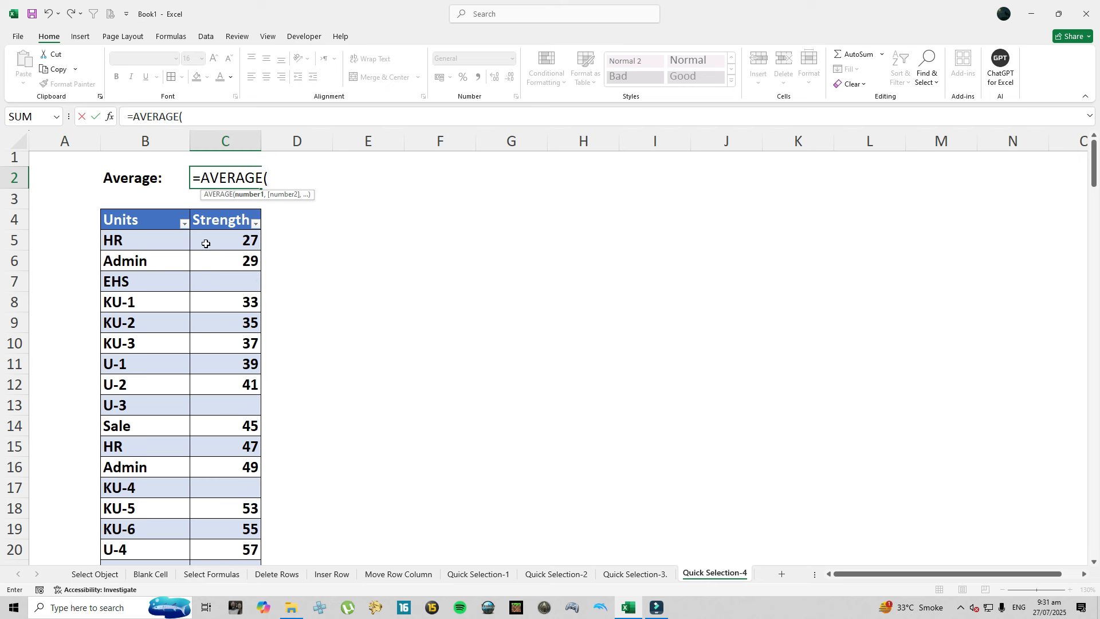
{"action": "left_click", "coordinate": [195, 207]}
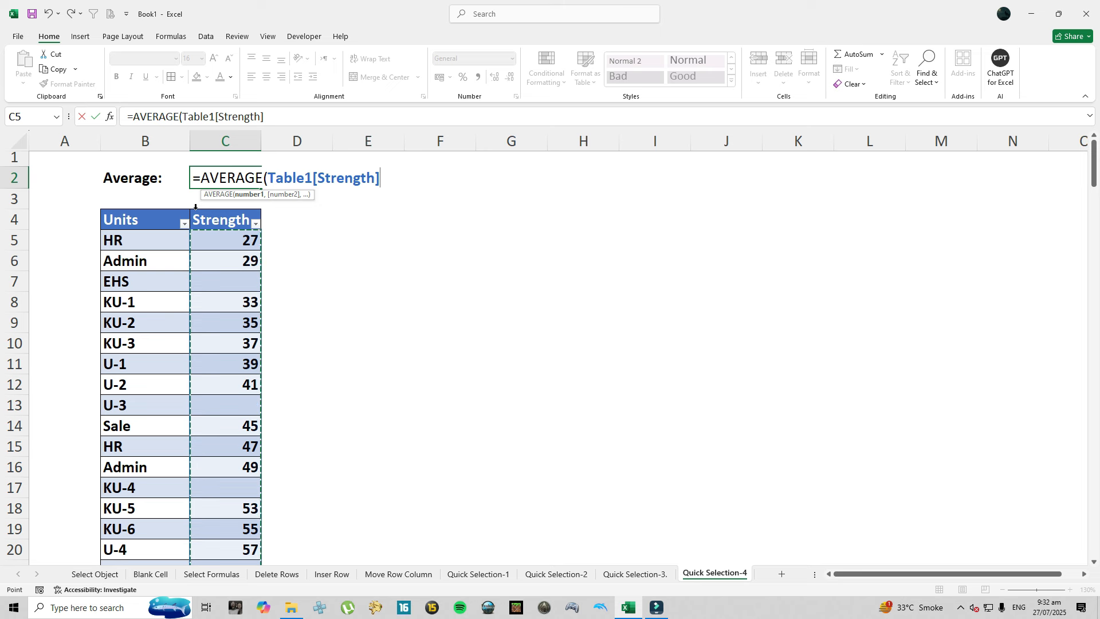
{"action": "key", "text": "Return"}
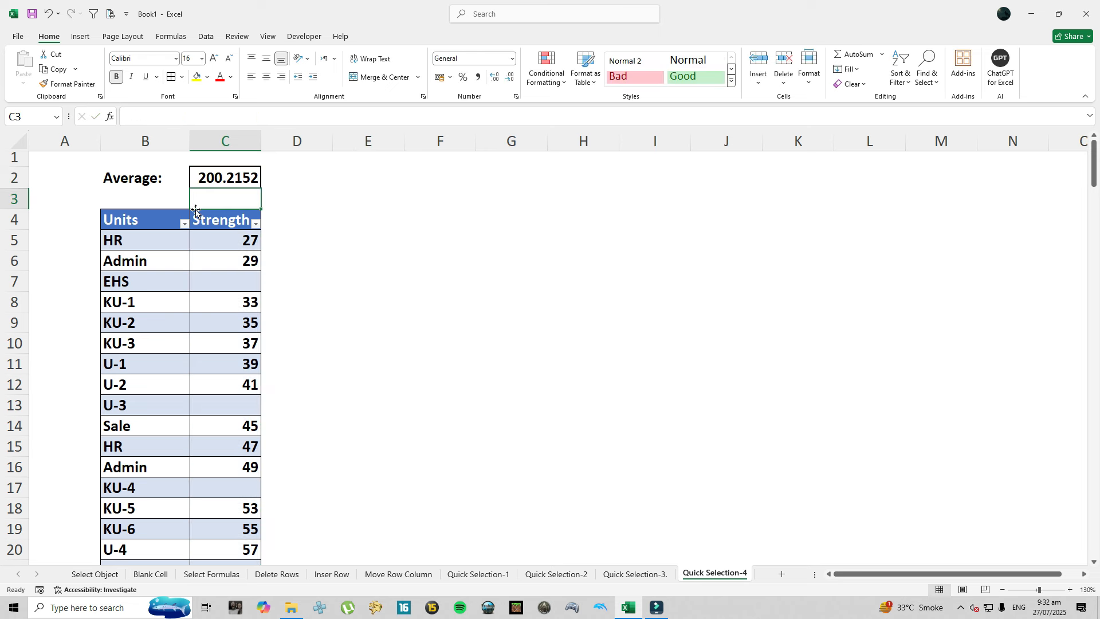